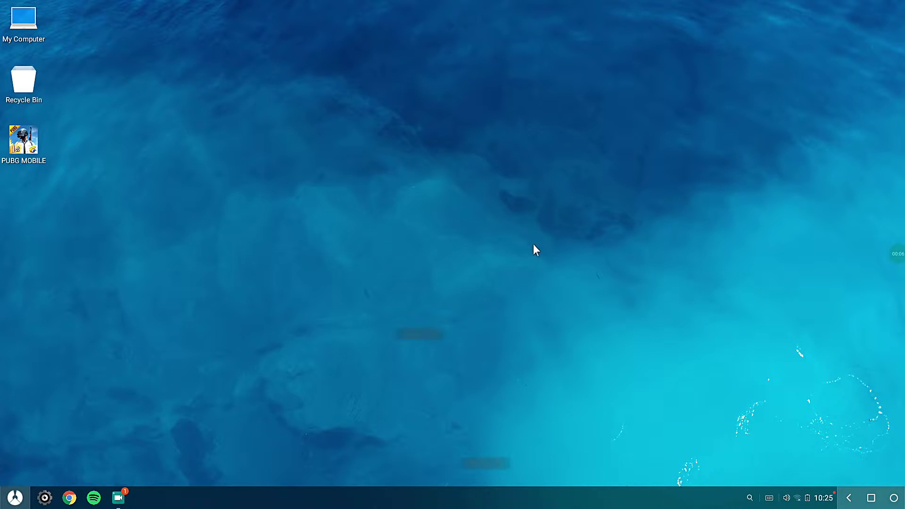
- Open the Phoenix OS start menu to show installed apps such as CZ File Manager and Settings
click(14, 497)
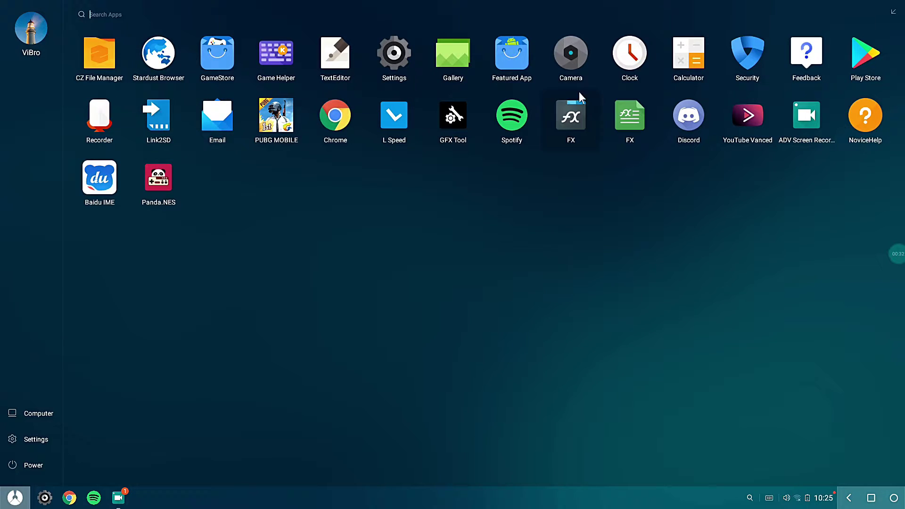
- Launch Link2SD and maximize its window so all 99 applications are listed
click(163, 124)
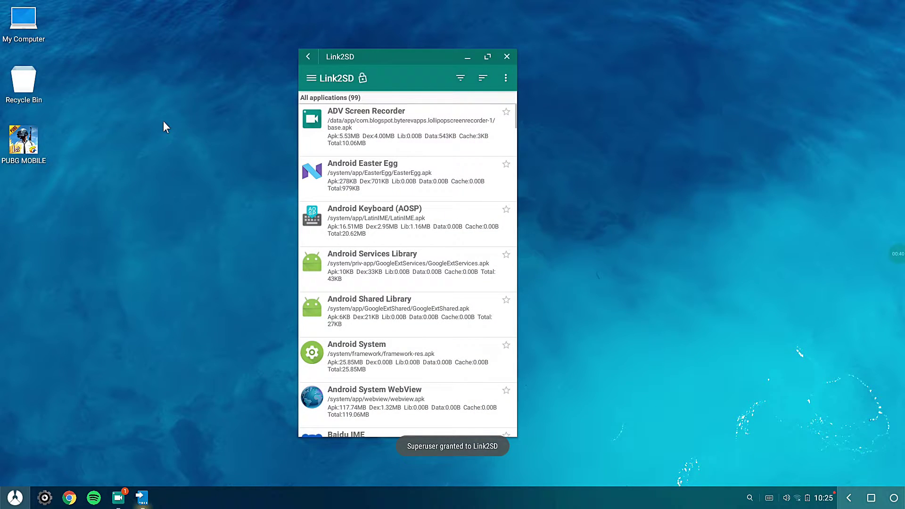
click(487, 57)
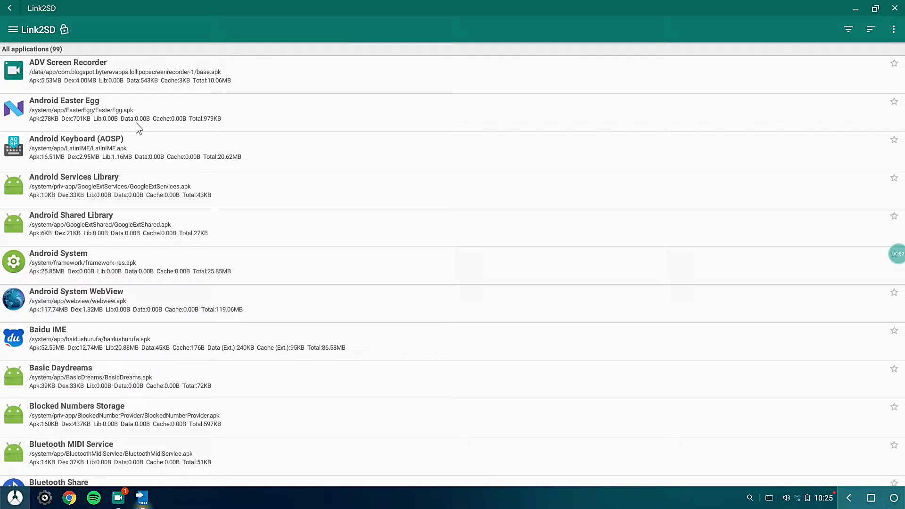
click(15, 497)
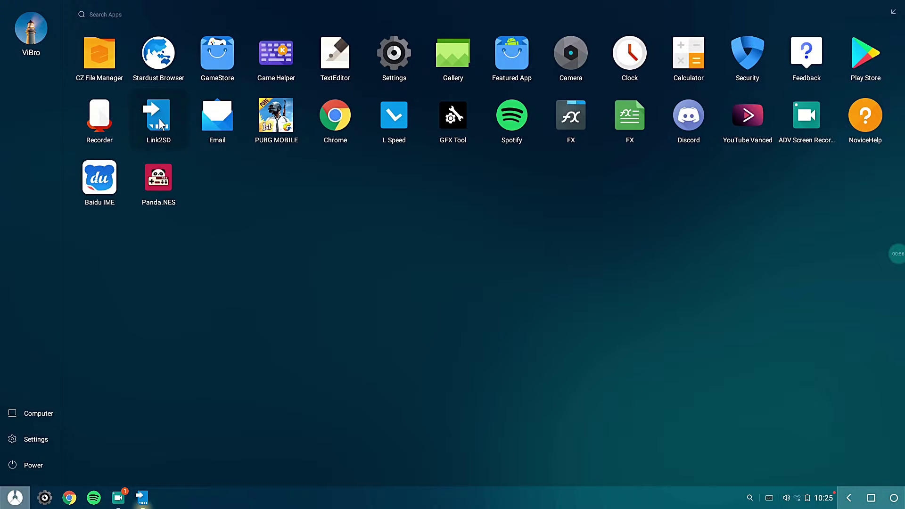
click(142, 497)
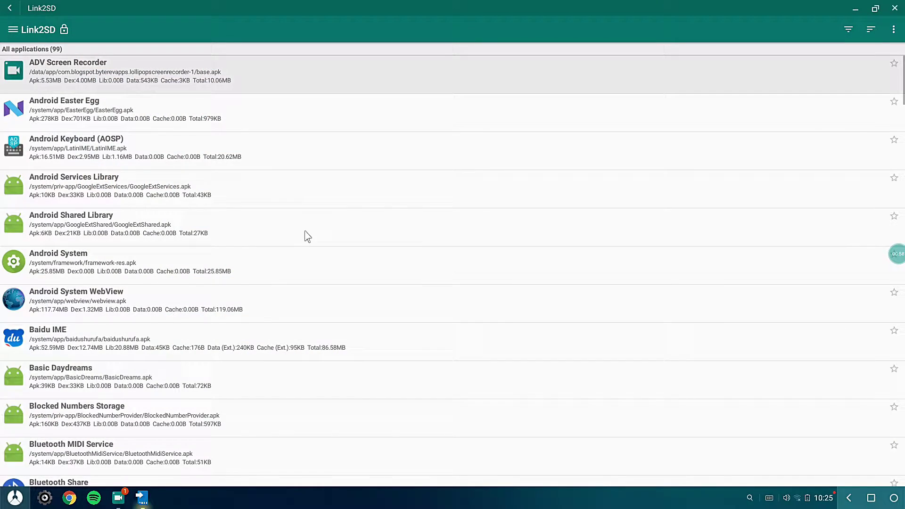
scroll(307, 235, down, 2)
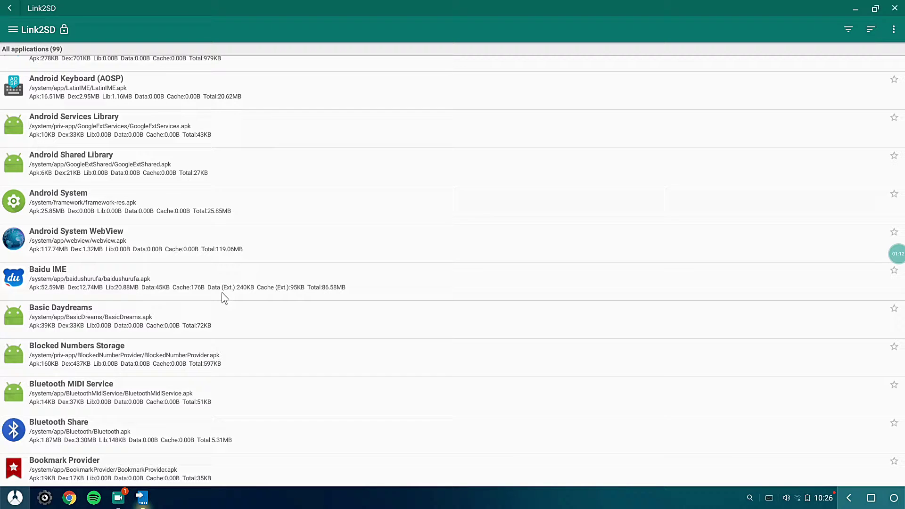
scroll(149, 278, up, 2)
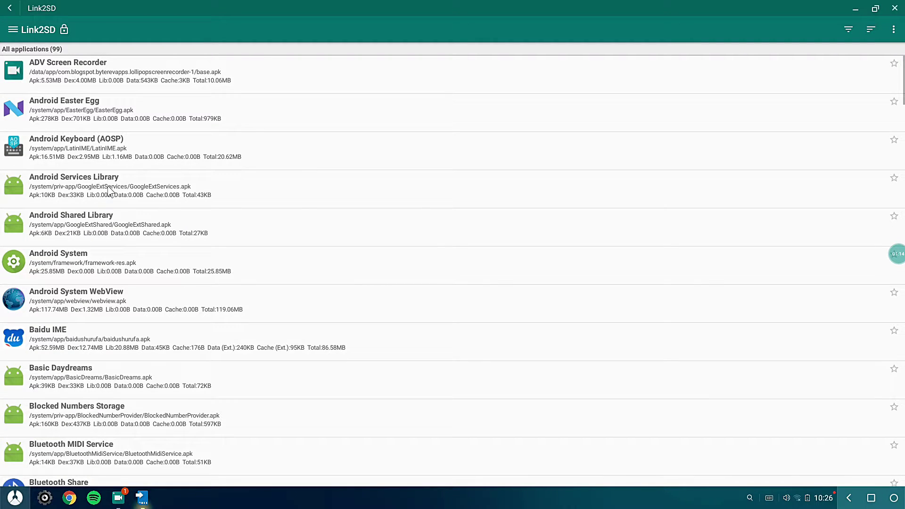
- Uninstall the Baidu IME system app, reducing the count to 98 applications
right_click(199, 339)
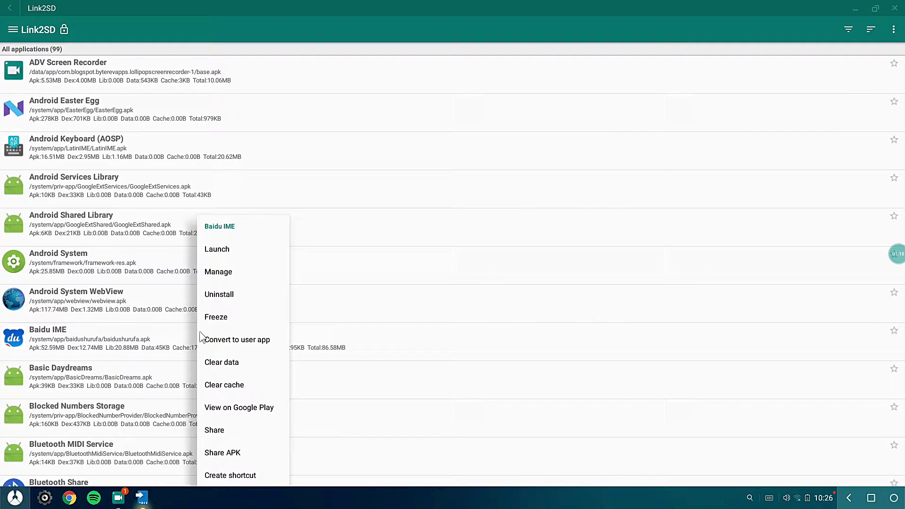
click(235, 295)
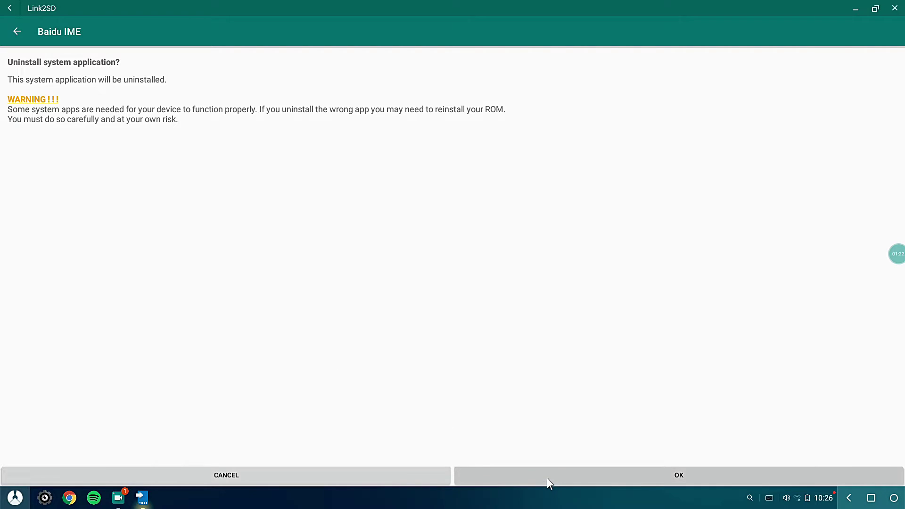
click(548, 478)
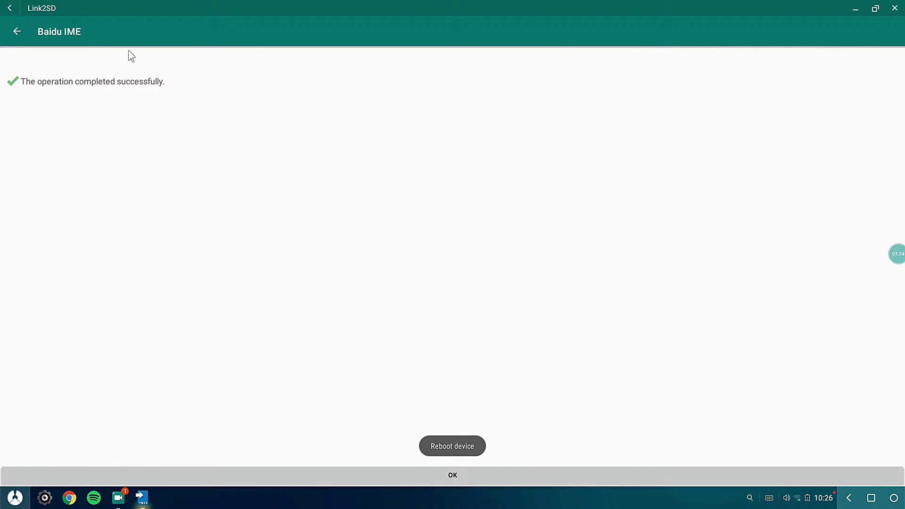
click(411, 473)
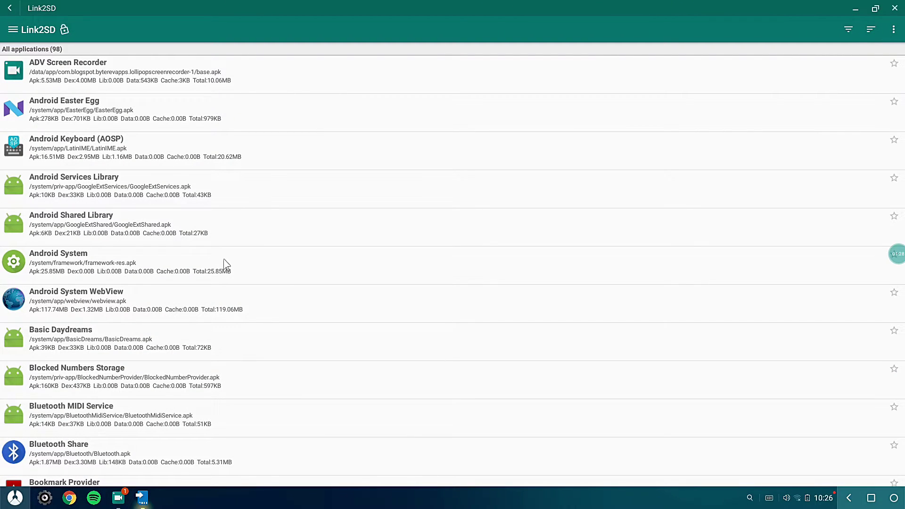
scroll(283, 221, down, 1)
scroll(286, 221, down, 5)
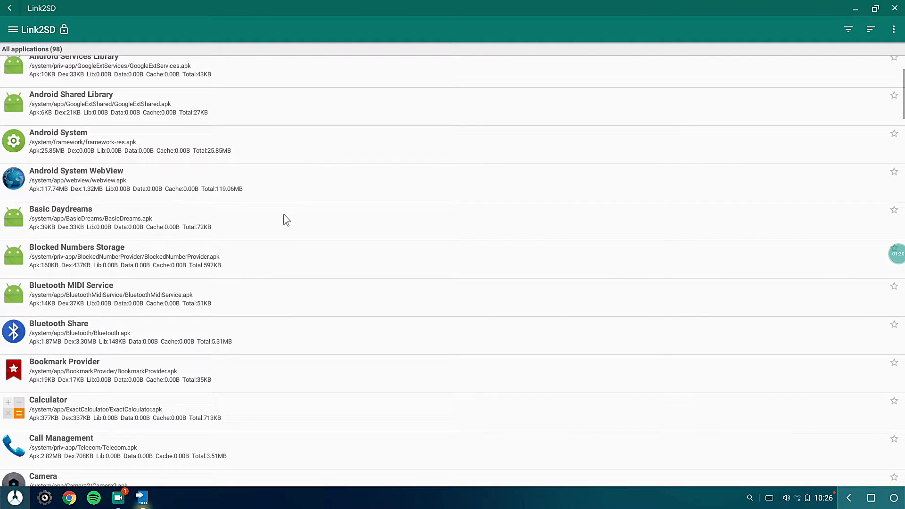
scroll(286, 220, down, 2)
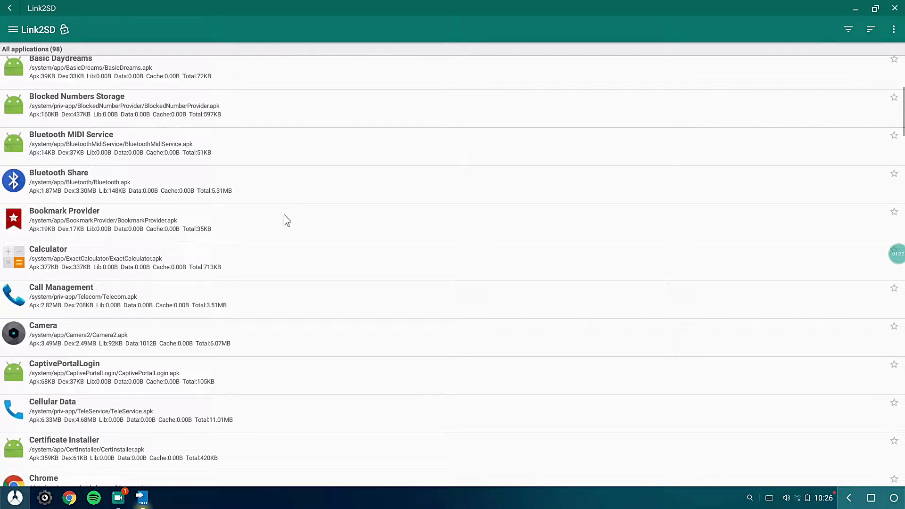
scroll(286, 220, down, 10)
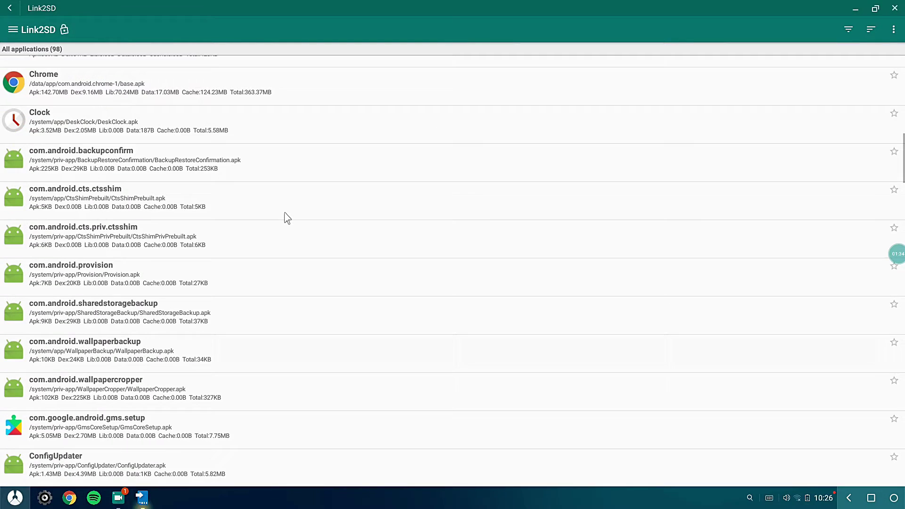
scroll(287, 218, down, 8)
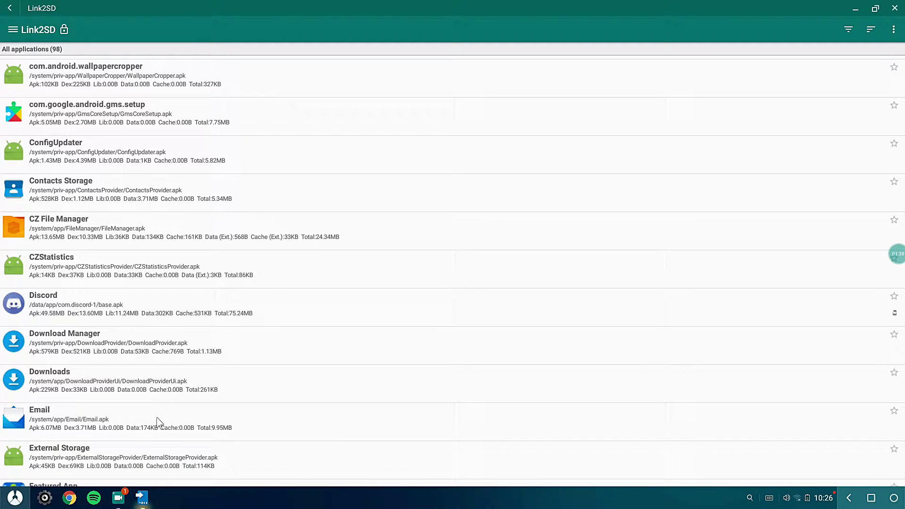
- Uninstall the Email system app
right_click(159, 421)
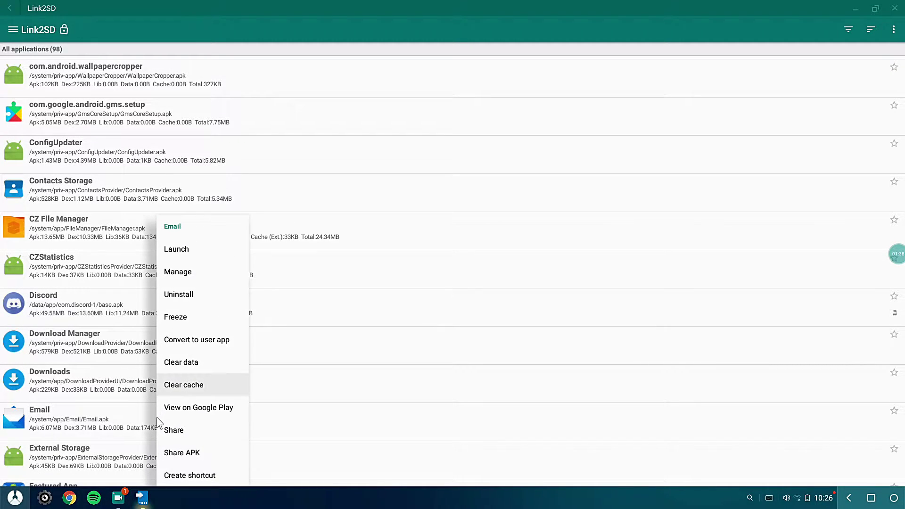
click(203, 296)
click(566, 469)
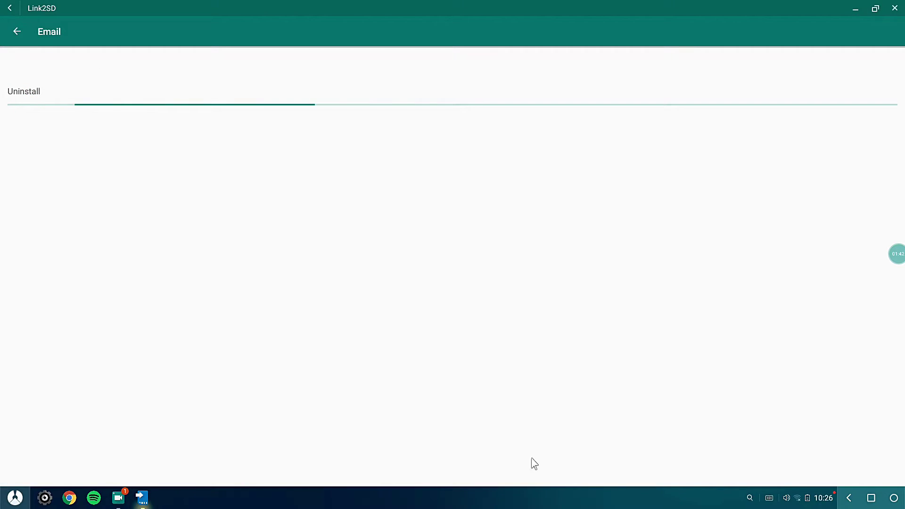
click(3, 5)
scroll(288, 297, down, 3)
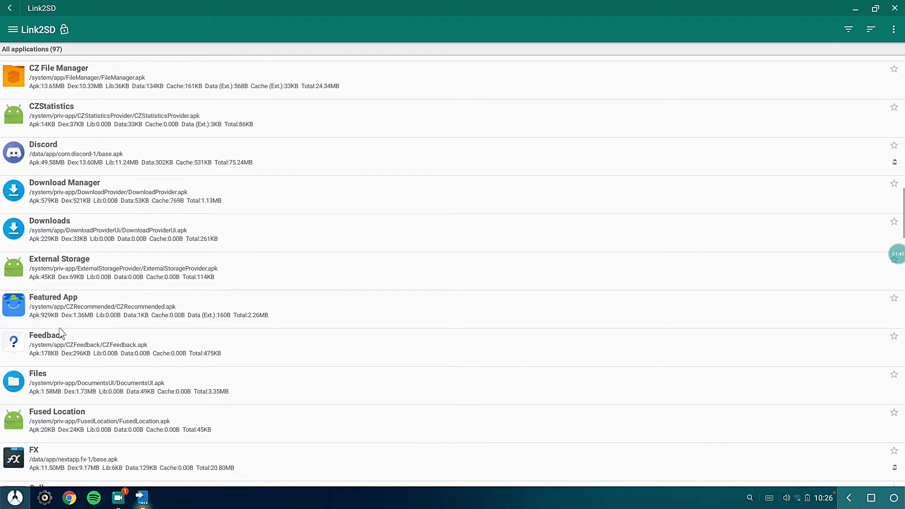
- Uninstall the Featured App system app
right_click(110, 300)
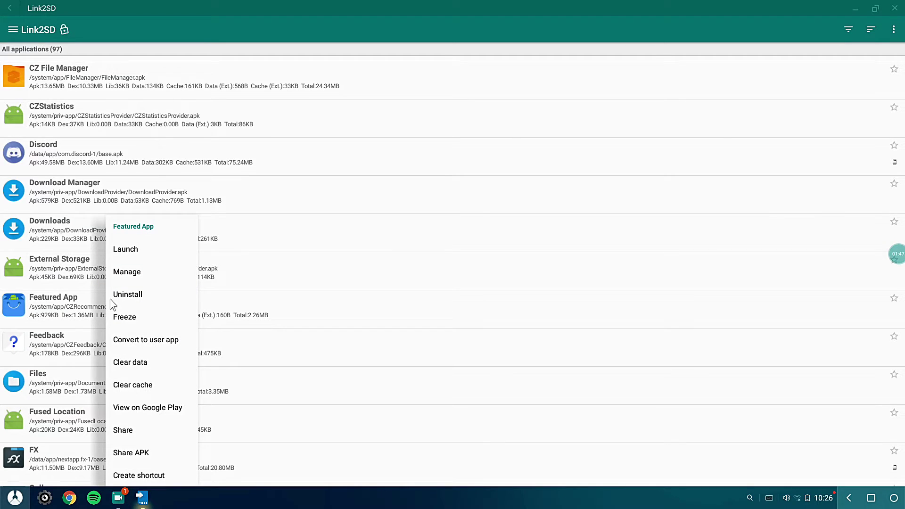
click(130, 301)
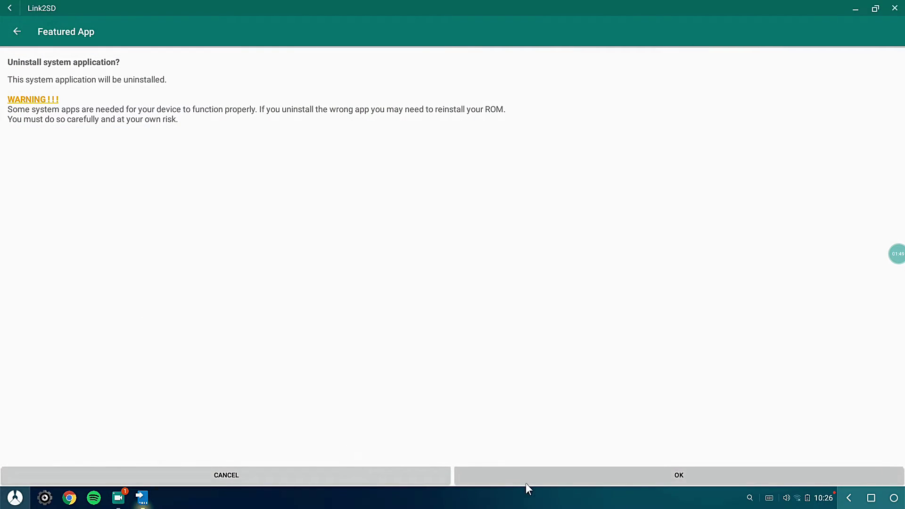
click(526, 476)
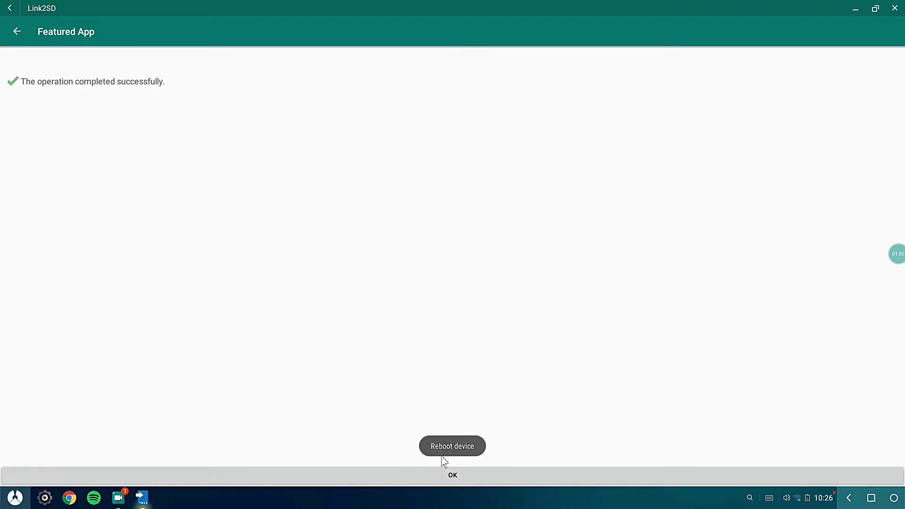
click(448, 475)
- Uninstall the Feedback system app
right_click(107, 307)
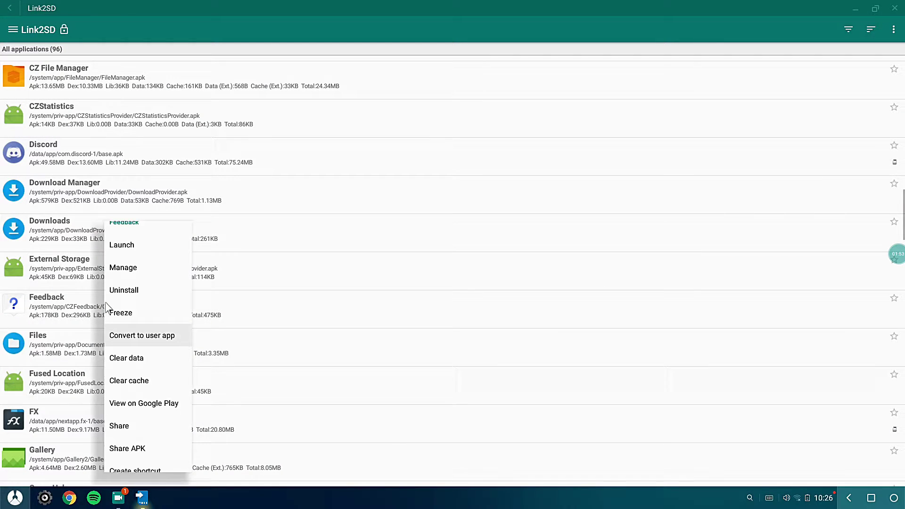
click(169, 296)
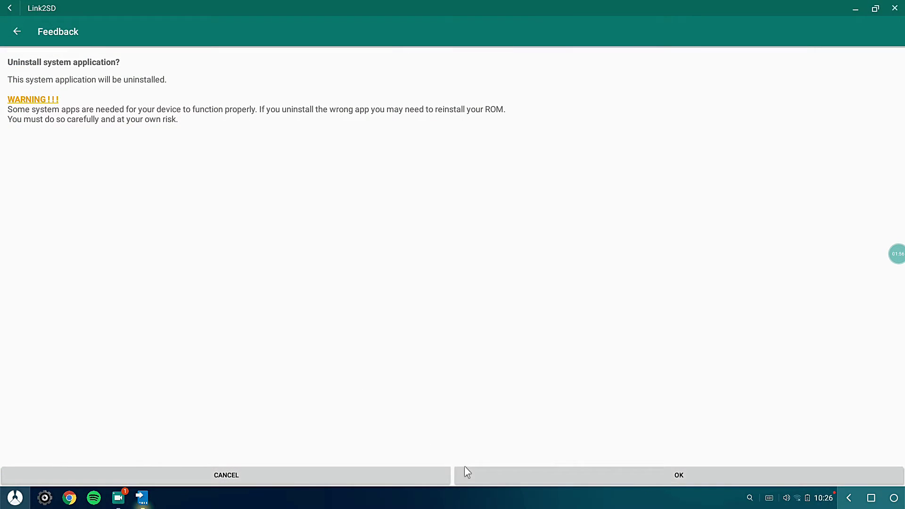
click(542, 473)
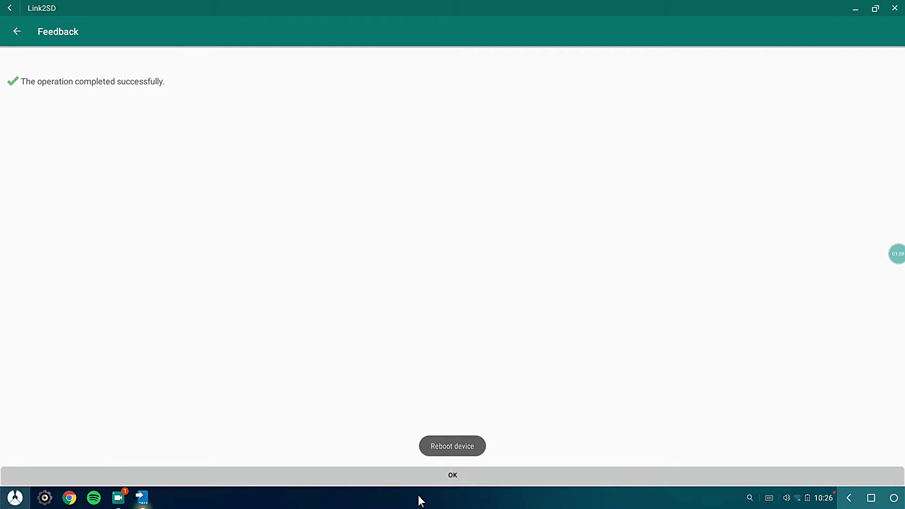
click(426, 471)
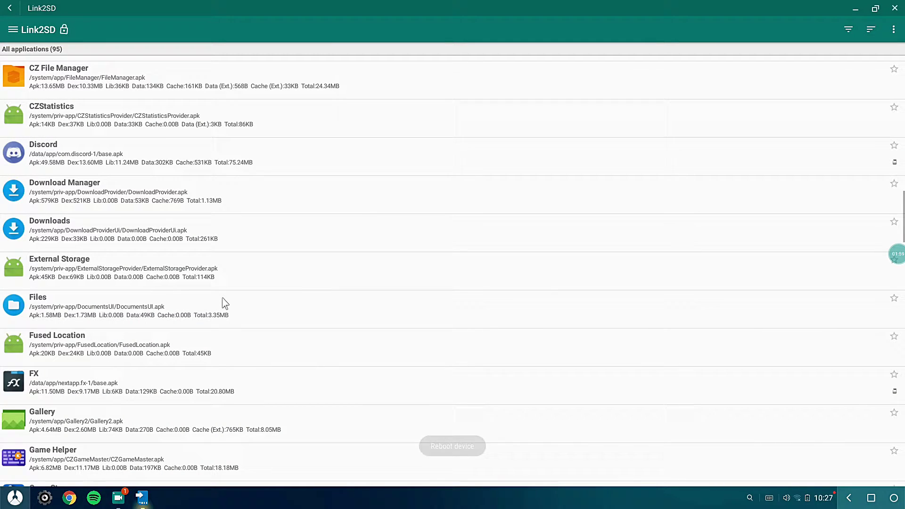
- Uninstall the GameStore system app
scroll(224, 303, down, 2)
scroll(224, 303, down, 1)
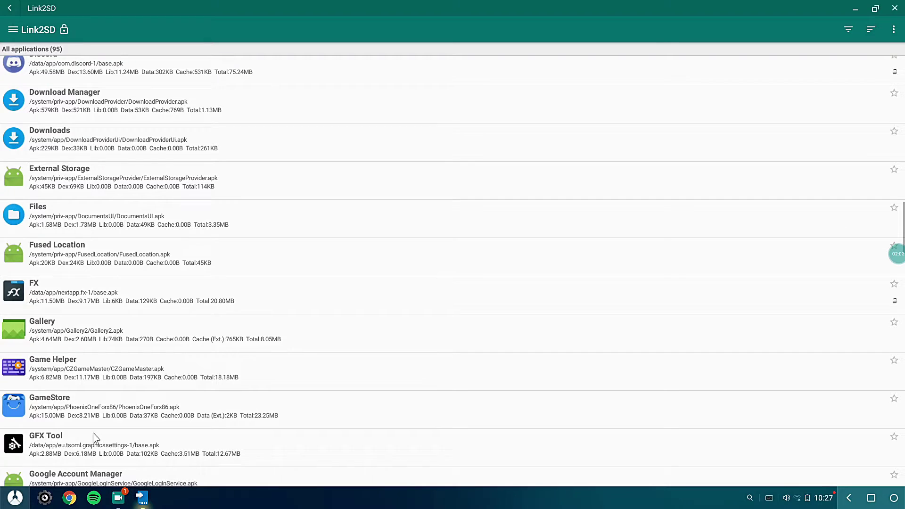
right_click(125, 413)
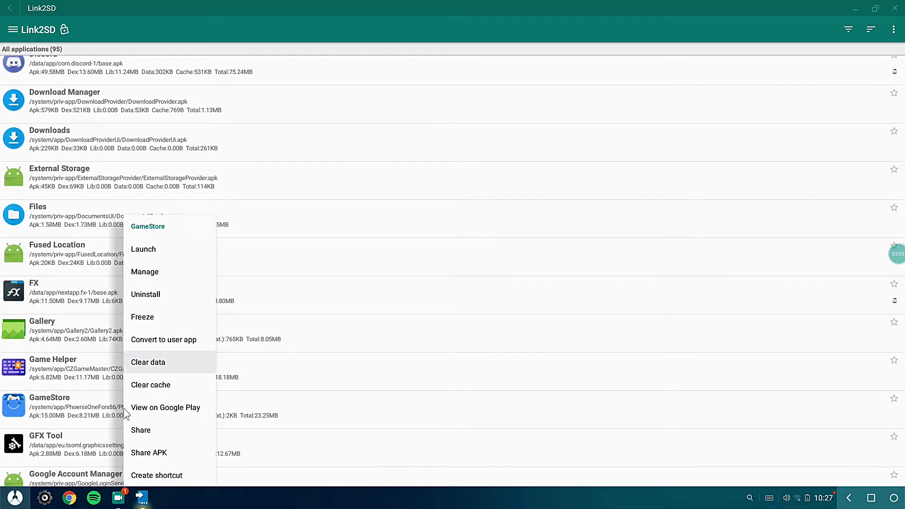
click(179, 289)
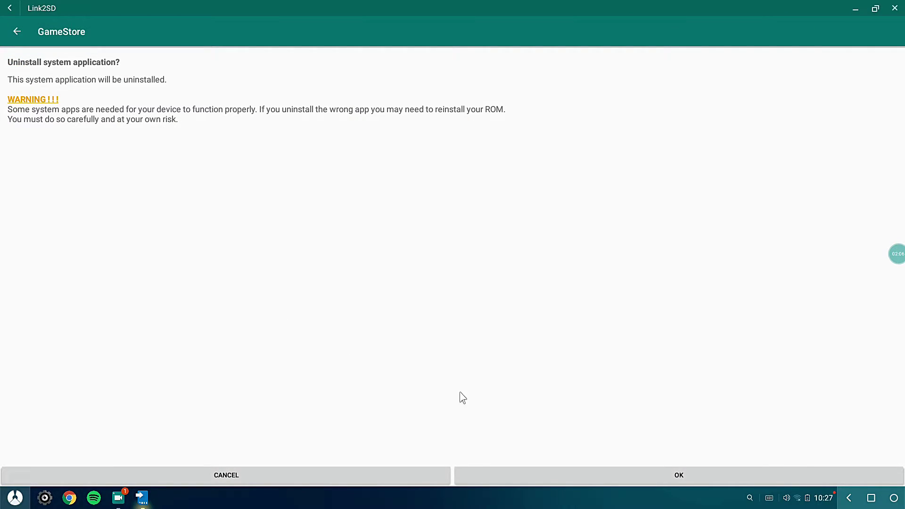
click(539, 476)
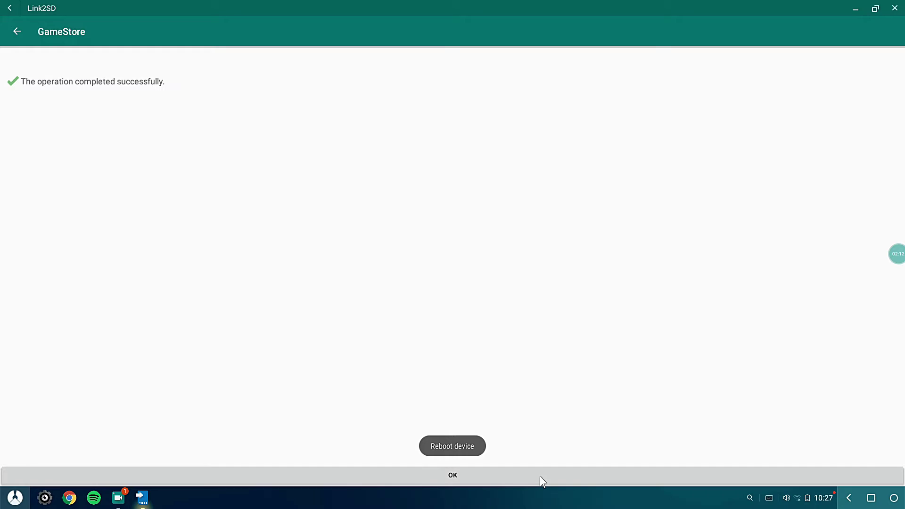
click(540, 476)
- Uninstall the NoviceHelp system app, leaving 93 applications
scroll(216, 301, down, 5)
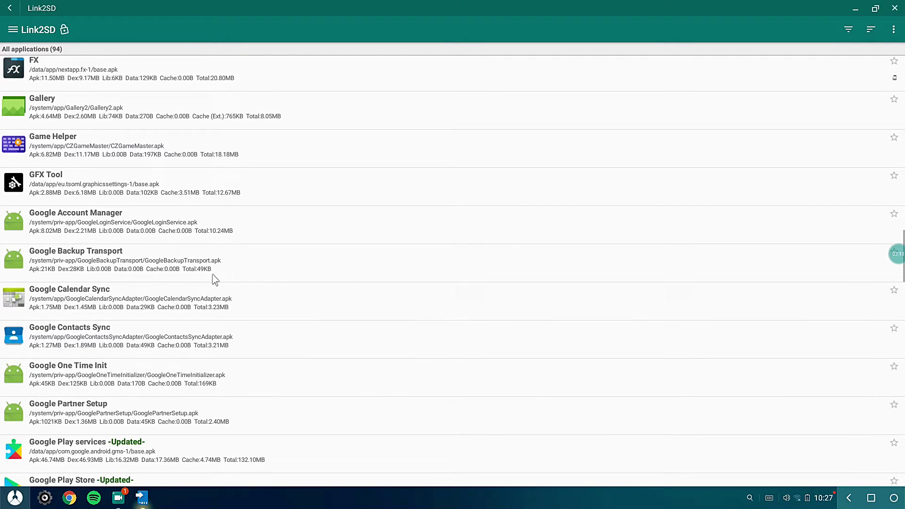
scroll(204, 212, down, 8)
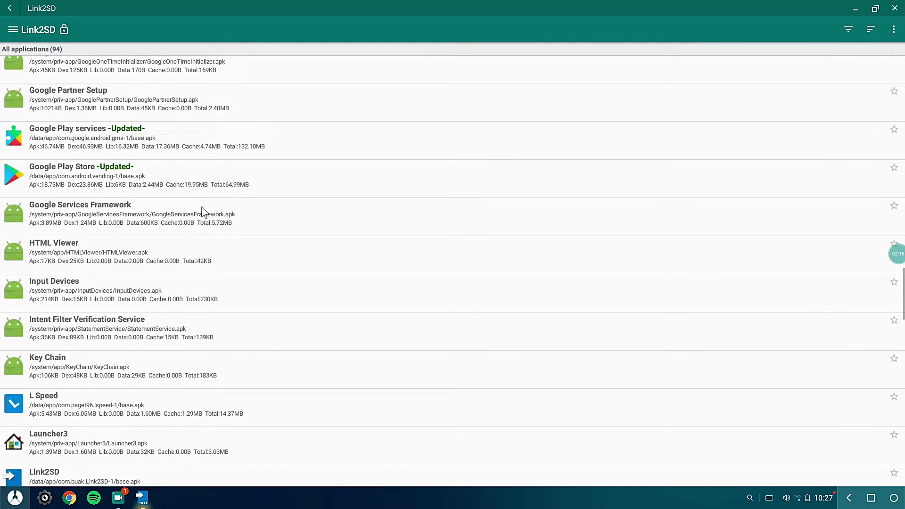
scroll(204, 213, down, 6)
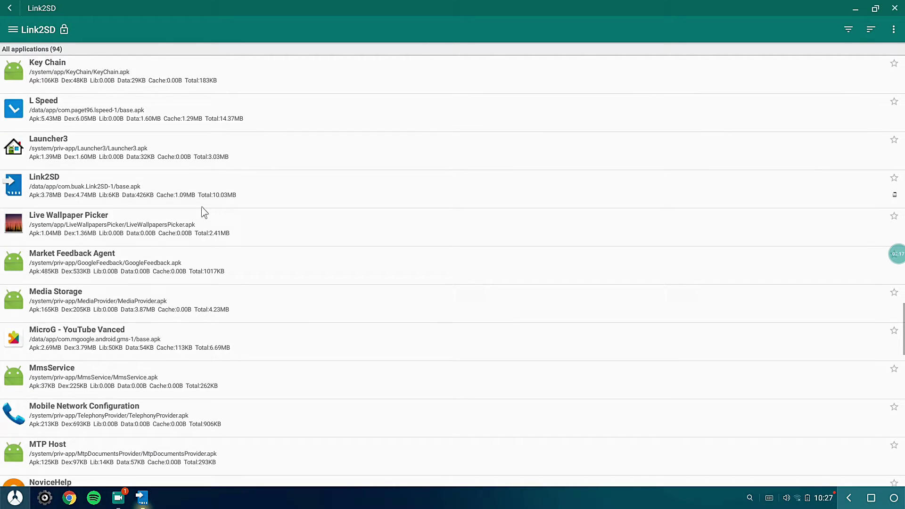
scroll(204, 213, down, 1)
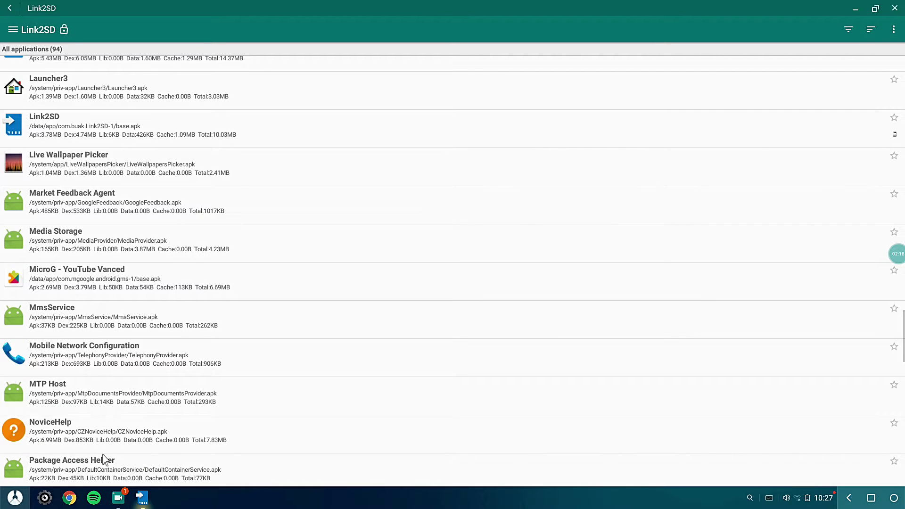
right_click(104, 429)
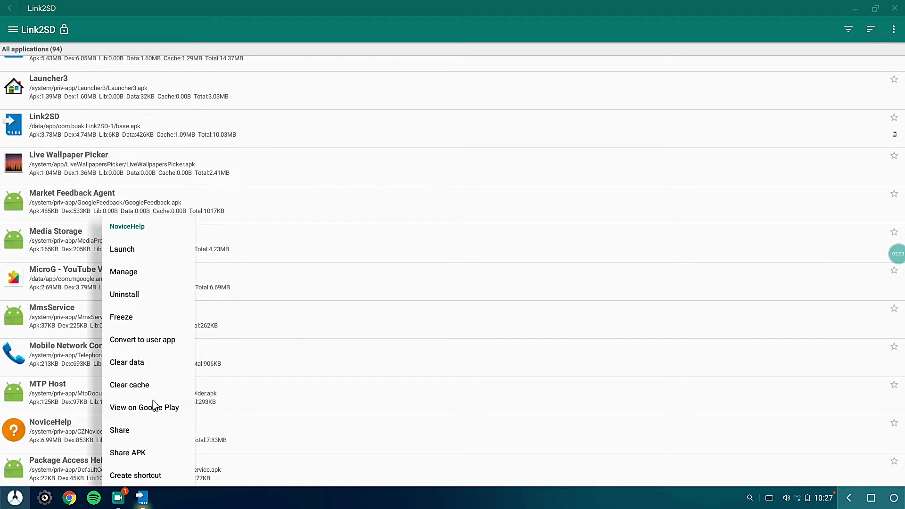
click(149, 293)
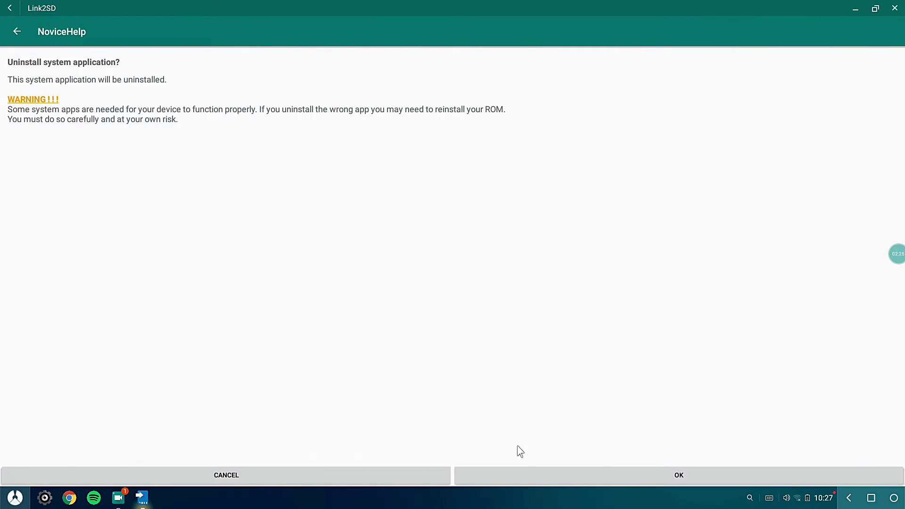
click(521, 474)
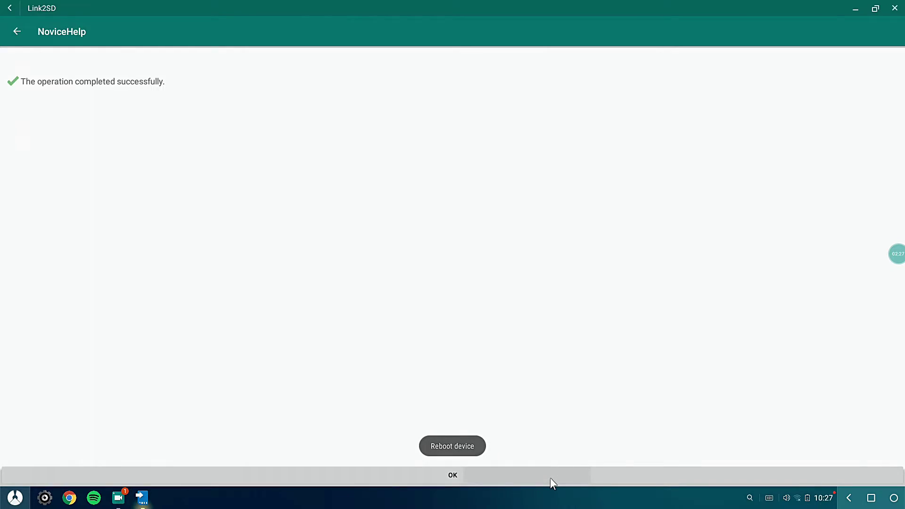
click(549, 477)
scroll(323, 319, down, 5)
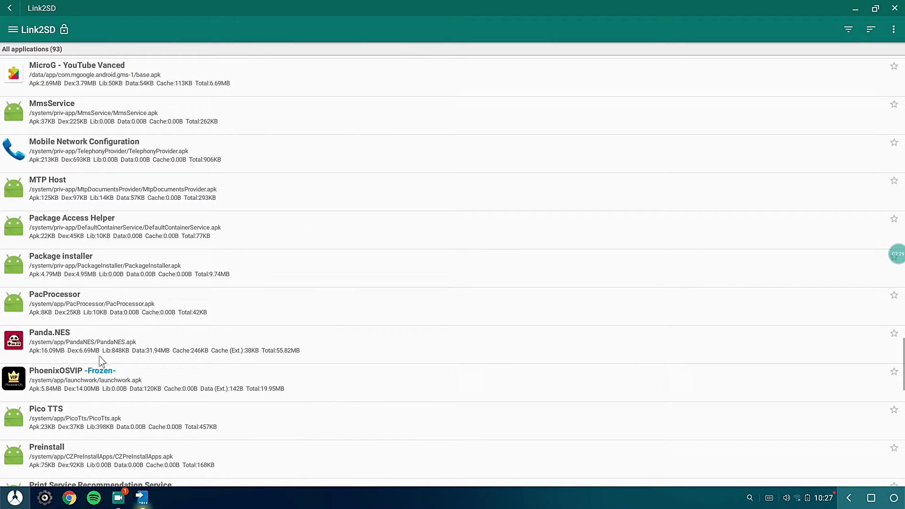
right_click(130, 347)
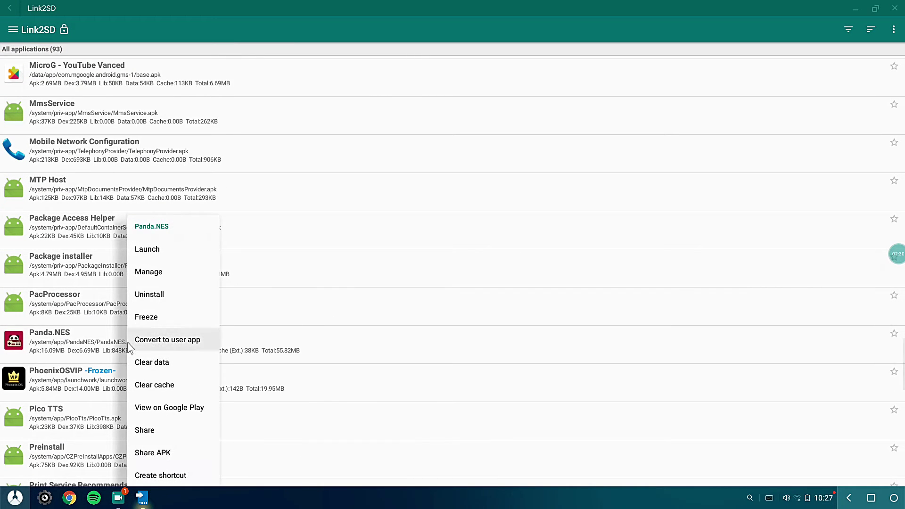
- Uninstall the Panda.NES system app
click(177, 294)
click(541, 476)
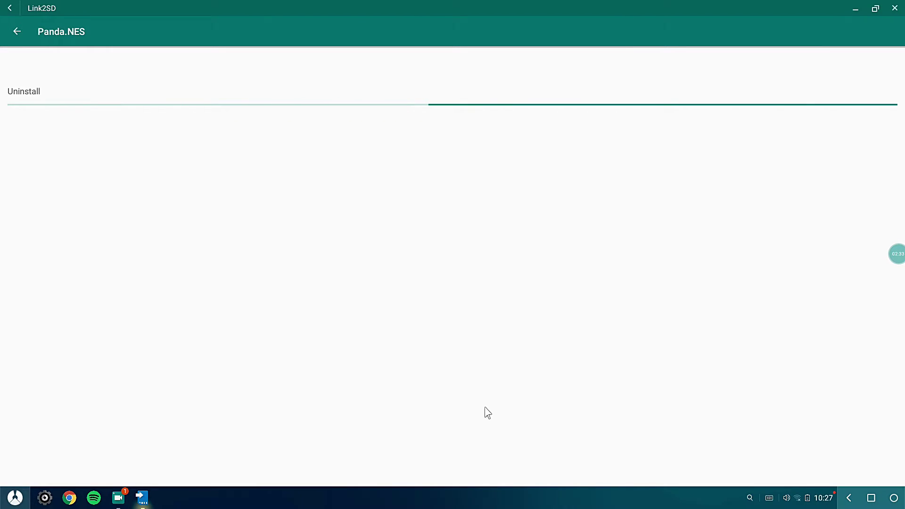
click(452, 475)
scroll(347, 332, down, 1)
scroll(347, 320, down, 5)
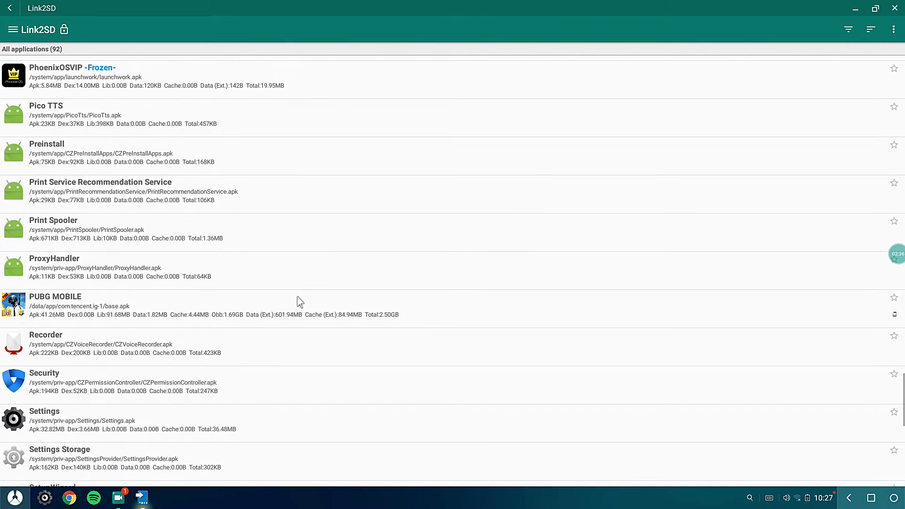
- Uninstall the Recorder system app, leaving 91 applications
right_click(85, 349)
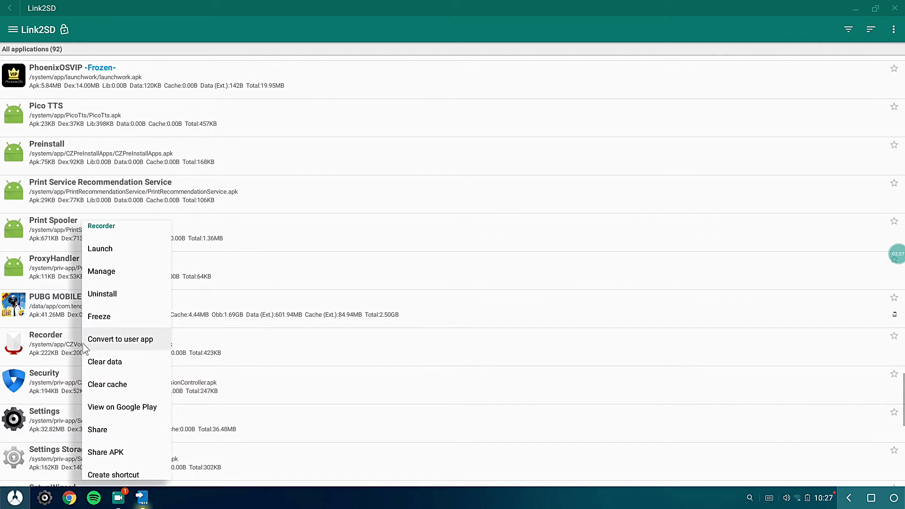
click(120, 291)
click(528, 468)
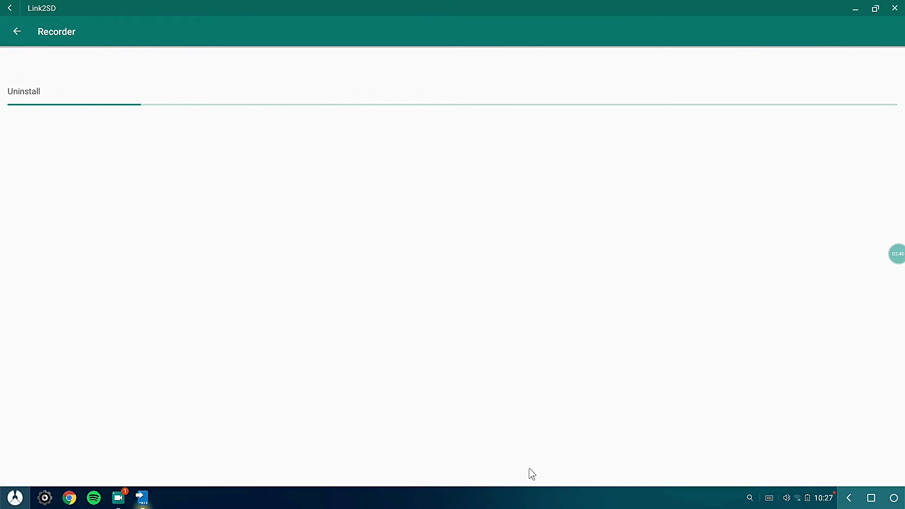
click(570, 476)
scroll(313, 314, down, 5)
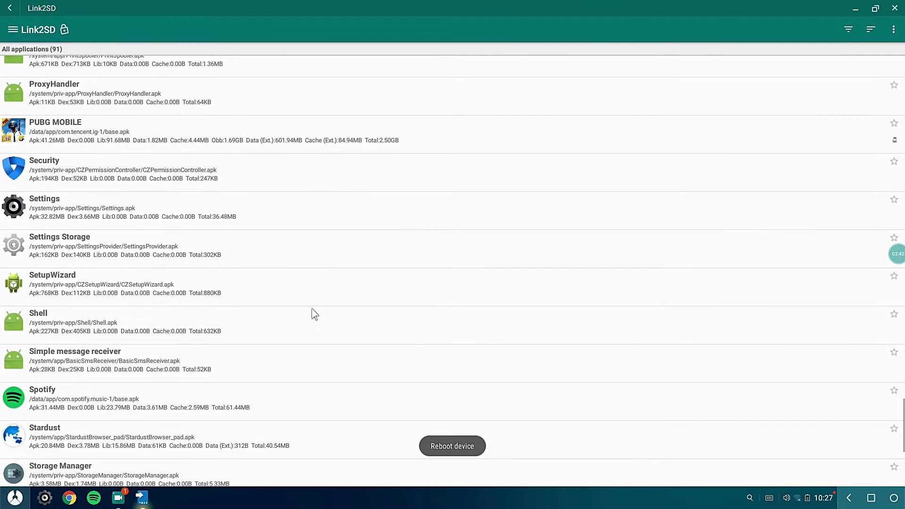
- Uninstall the Stardust system app
right_click(120, 442)
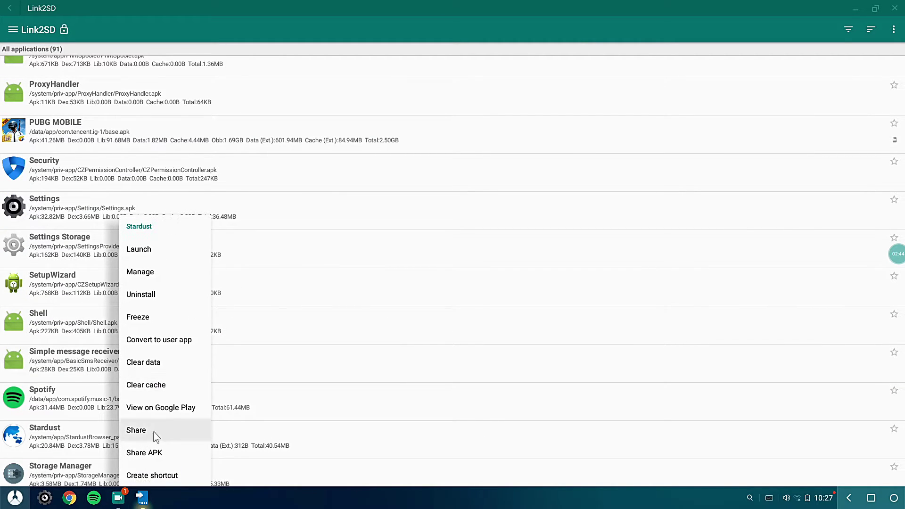
click(141, 294)
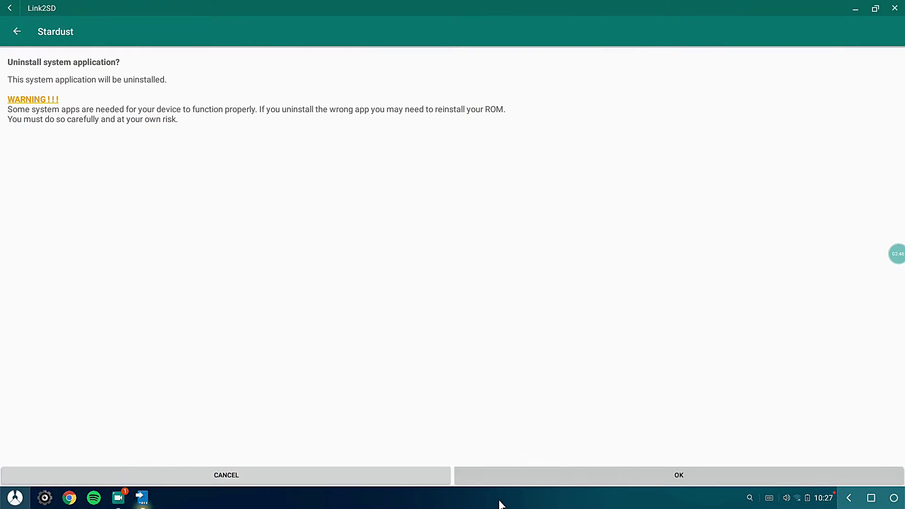
click(524, 471)
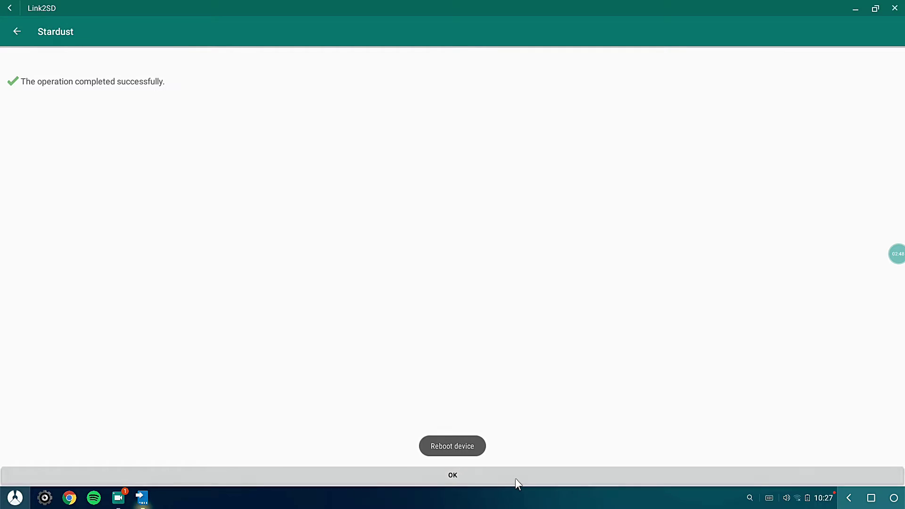
click(516, 478)
scroll(350, 360, down, 3)
scroll(218, 366, down, 2)
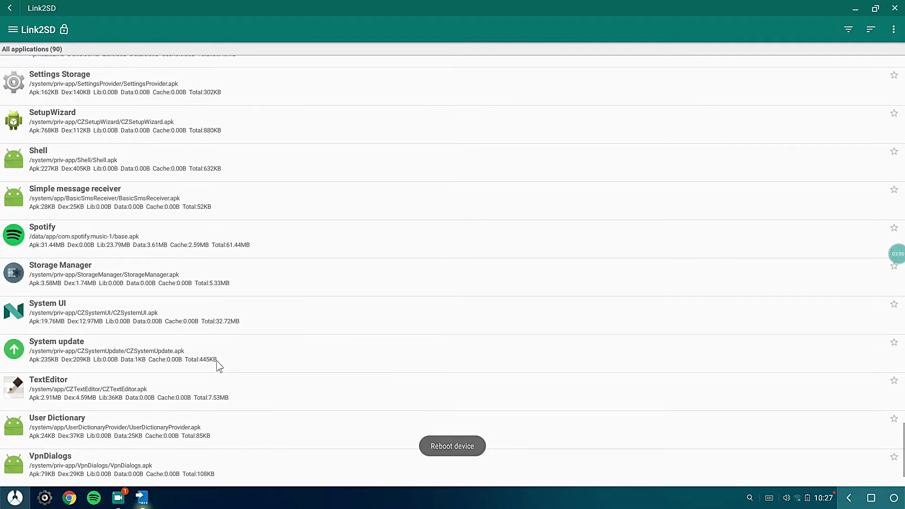
- Uninstall the TextEditor system app, leaving 89 applications
right_click(121, 375)
right_click(94, 384)
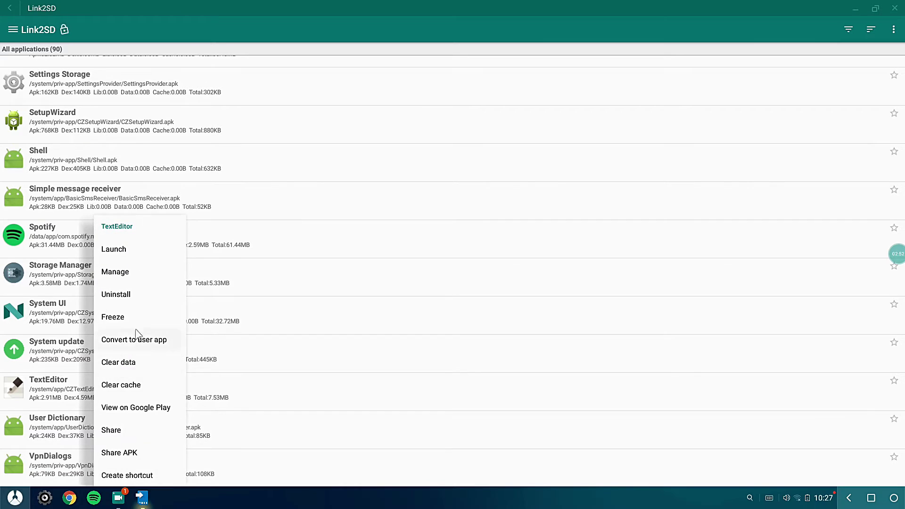
click(150, 298)
click(465, 477)
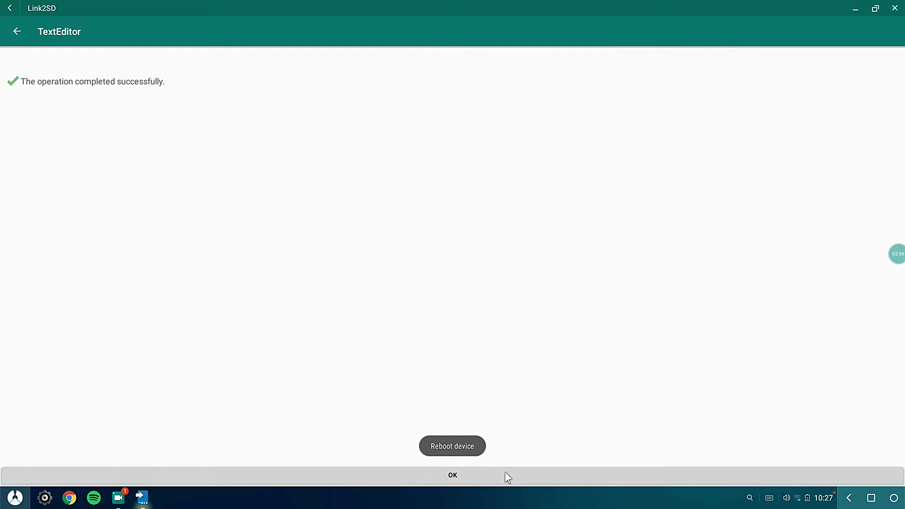
click(505, 474)
scroll(273, 303, down, 1)
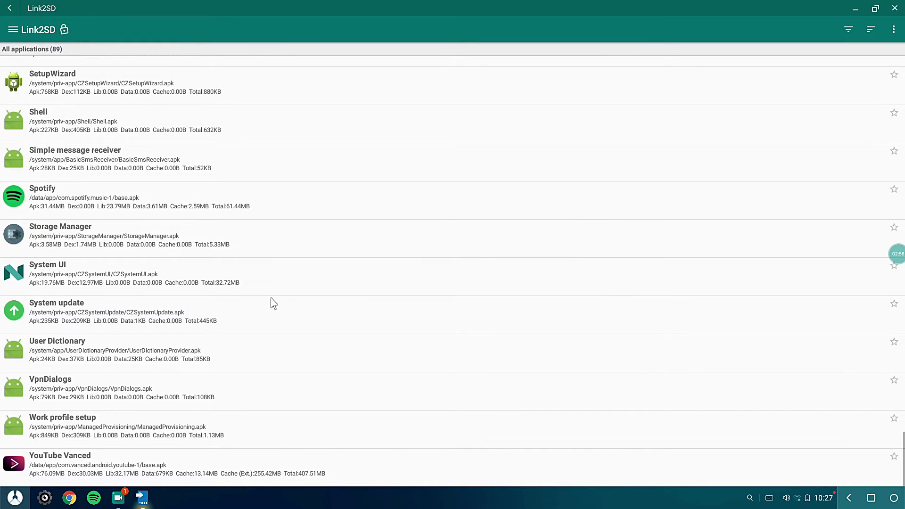
scroll(172, 280, up, 4)
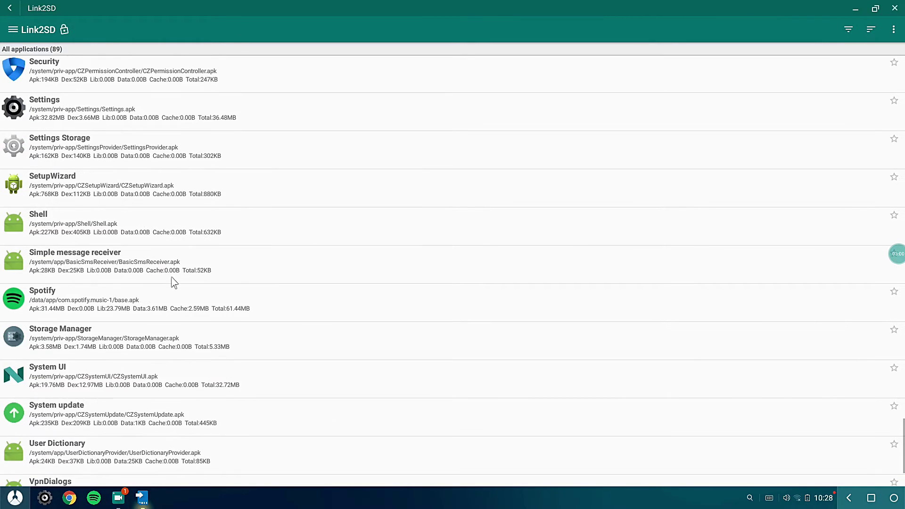
scroll(172, 282, up, 3)
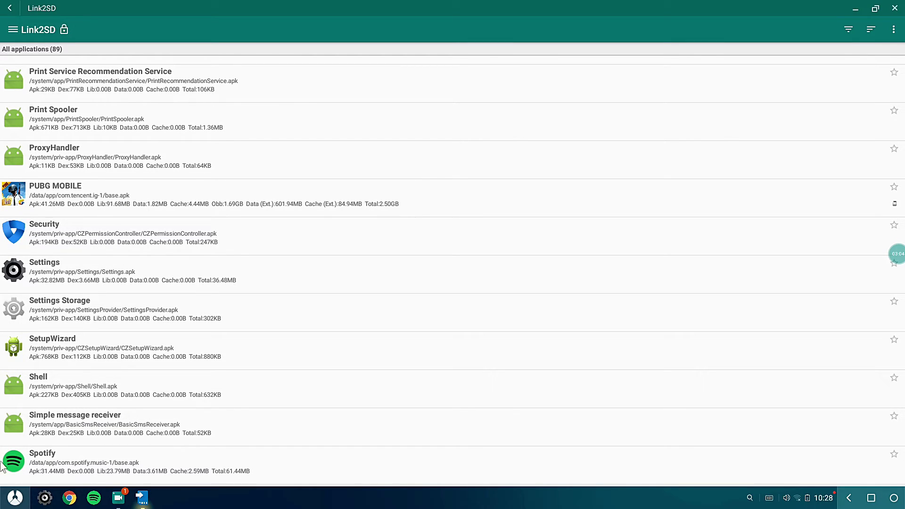
click(15, 498)
click(137, 118)
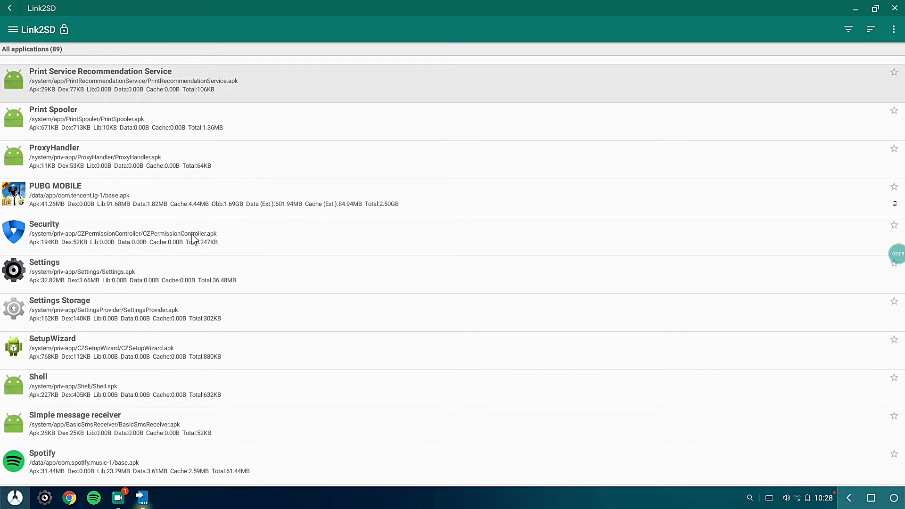
scroll(193, 238, up, 3)
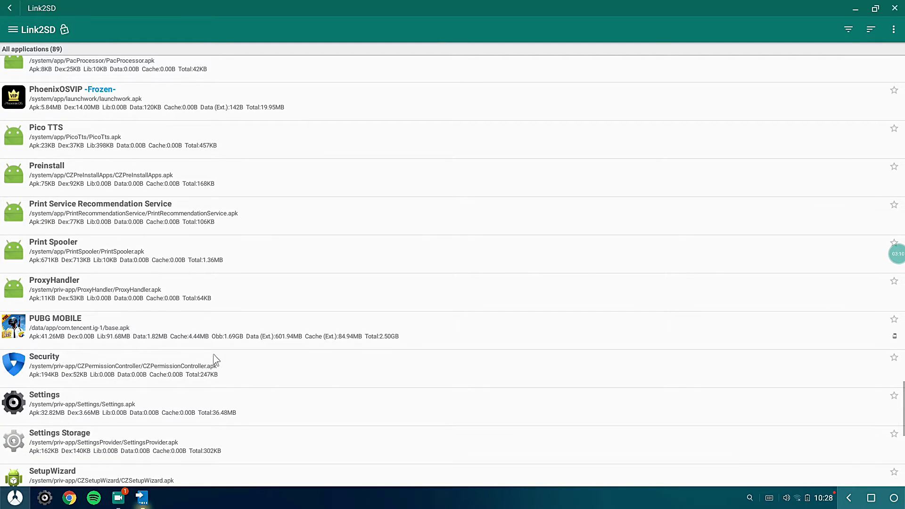
scroll(238, 361, up, 7)
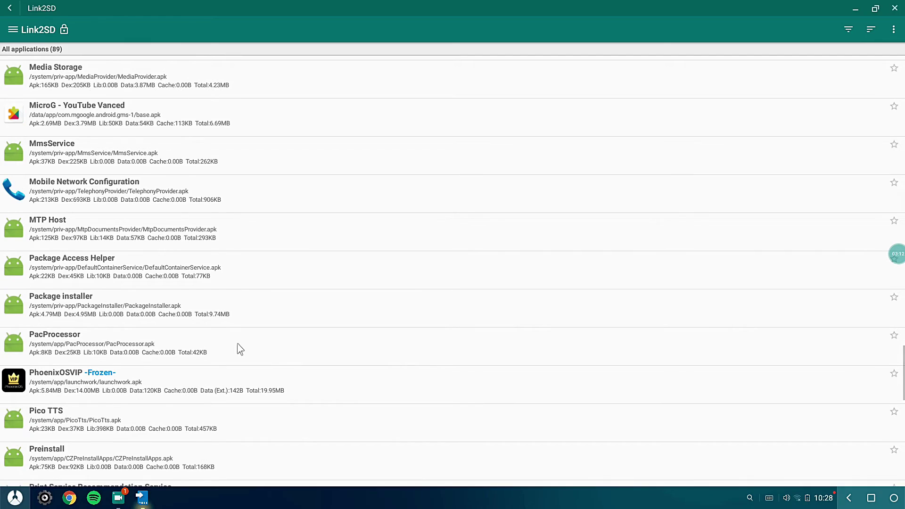
scroll(240, 349, up, 10)
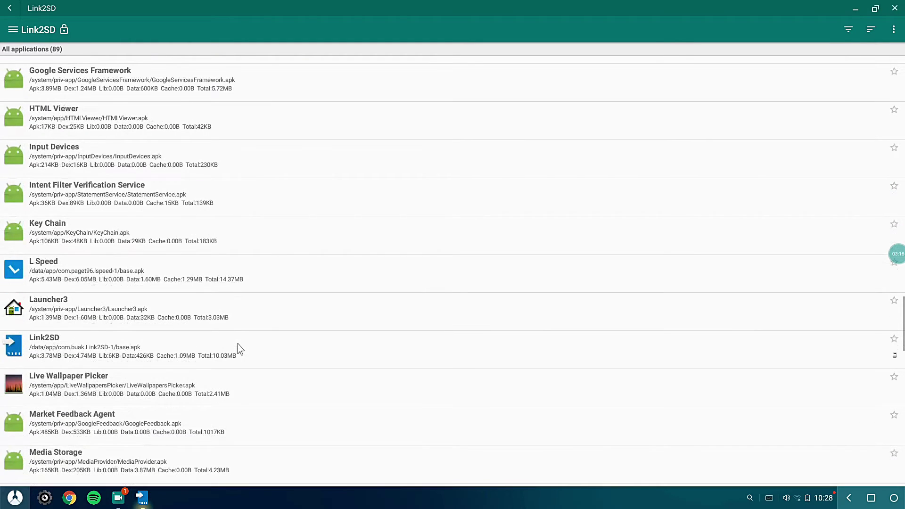
scroll(240, 349, up, 11)
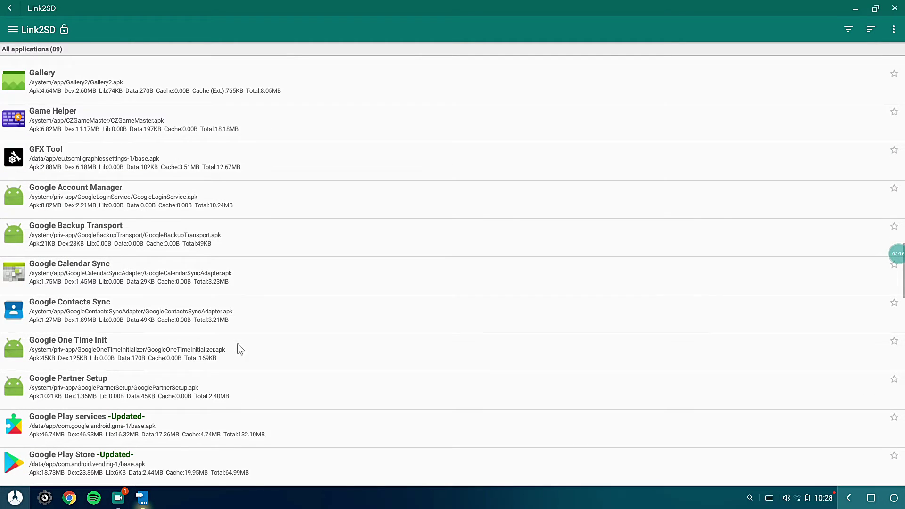
scroll(240, 348, up, 8)
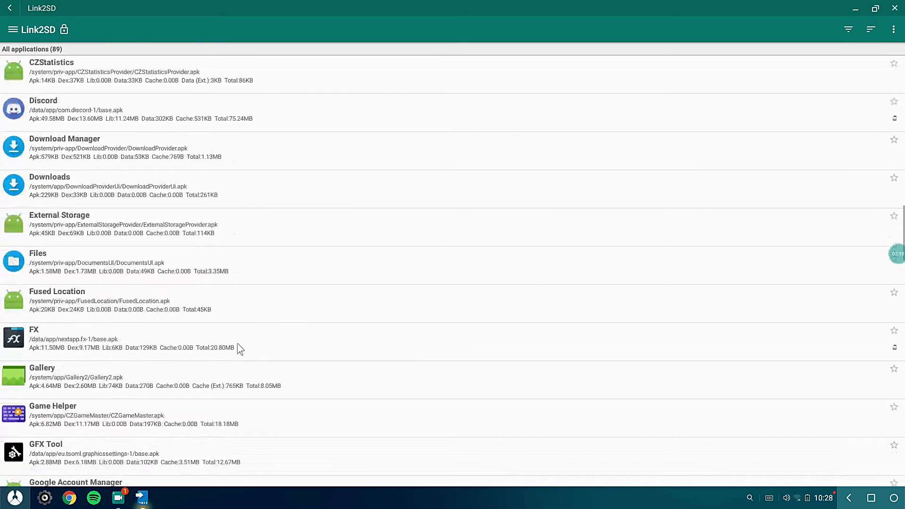
scroll(239, 349, up, 6)
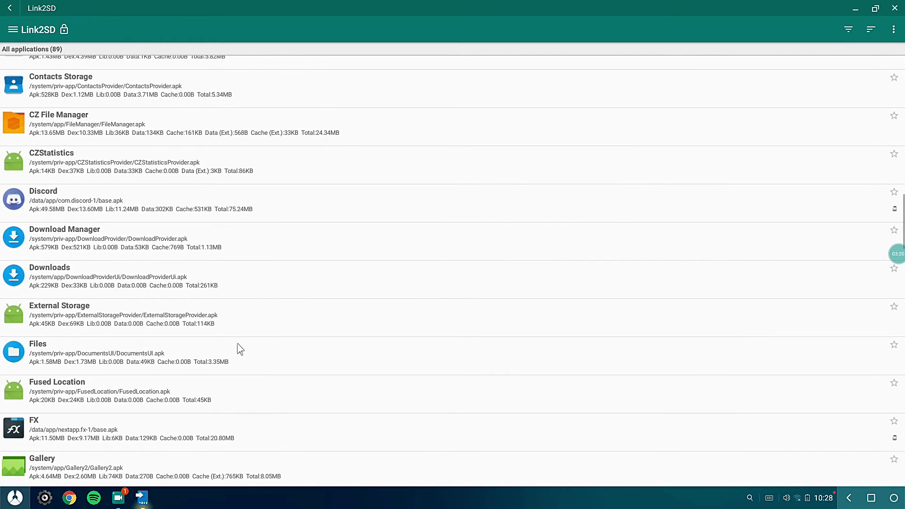
scroll(239, 349, up, 4)
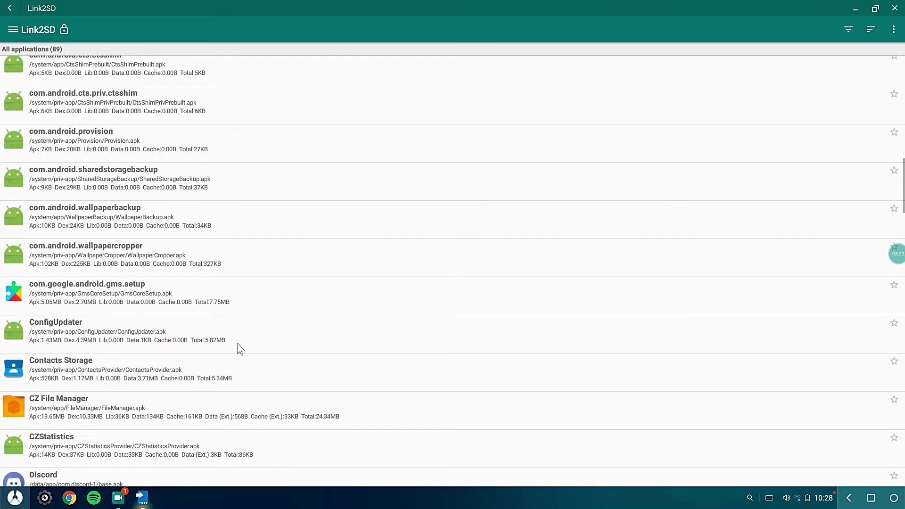
scroll(239, 349, up, 7)
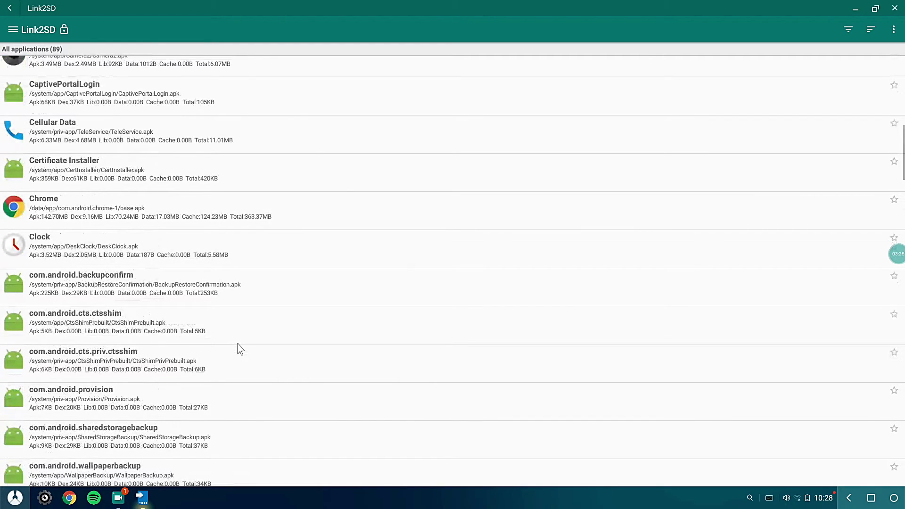
right_click(222, 245)
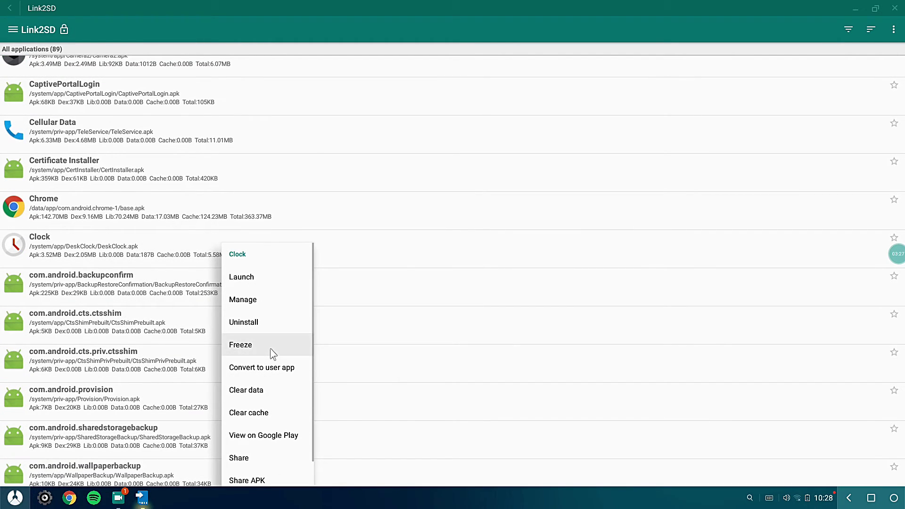
click(172, 335)
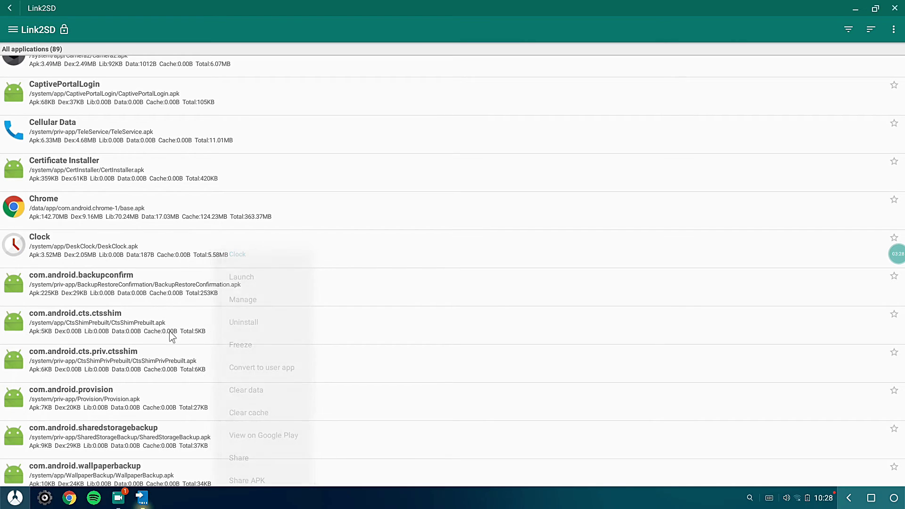
scroll(173, 330, up, 1)
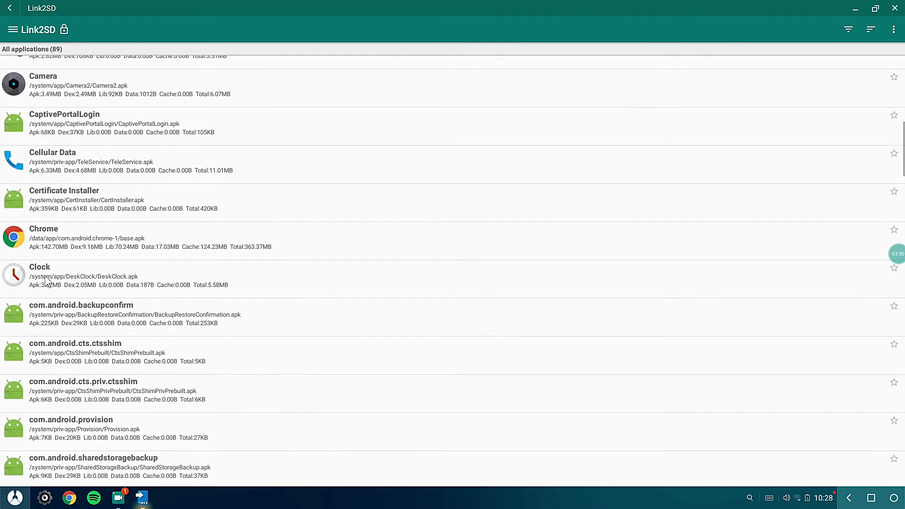
scroll(347, 320, up, 2)
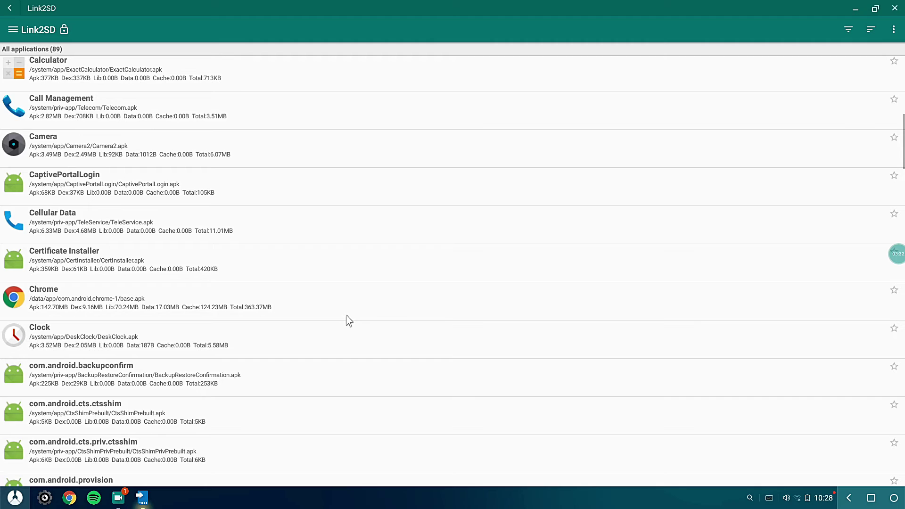
scroll(258, 351, up, 2)
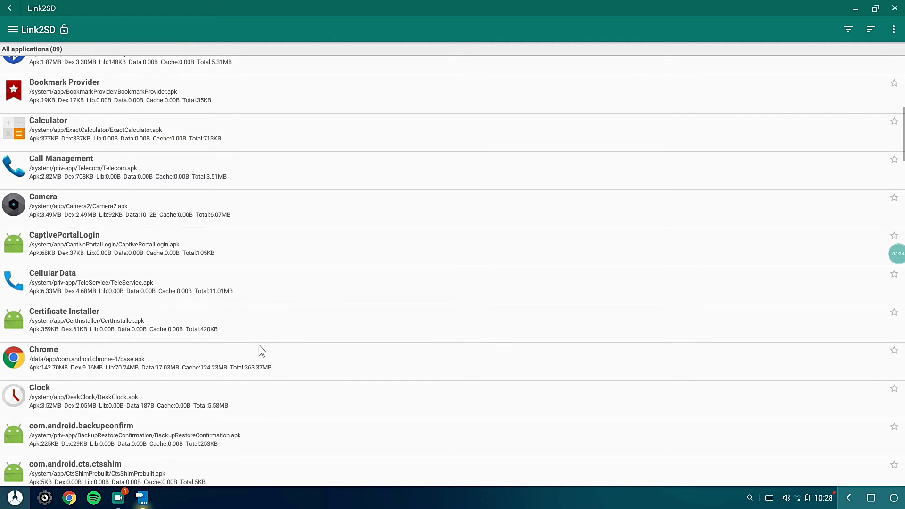
scroll(193, 278, up, 1)
scroll(165, 172, up, 1)
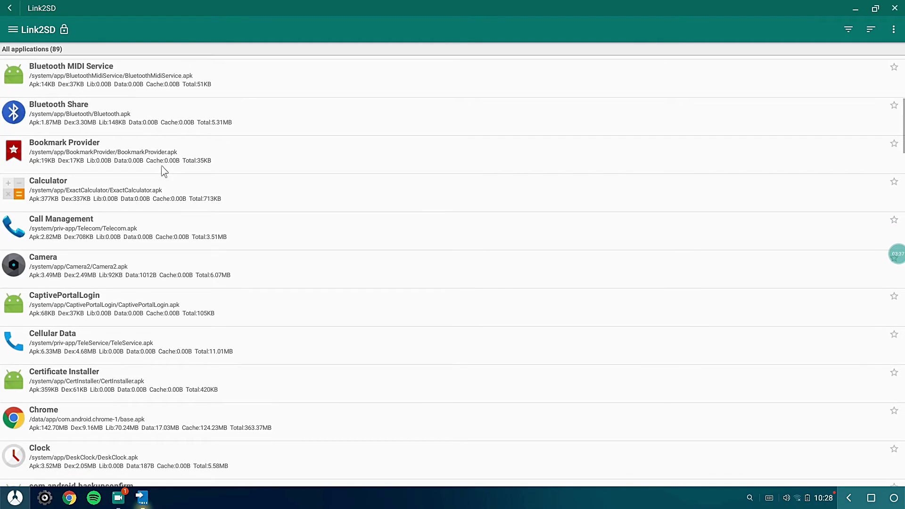
scroll(188, 193, up, 3)
scroll(194, 247, up, 8)
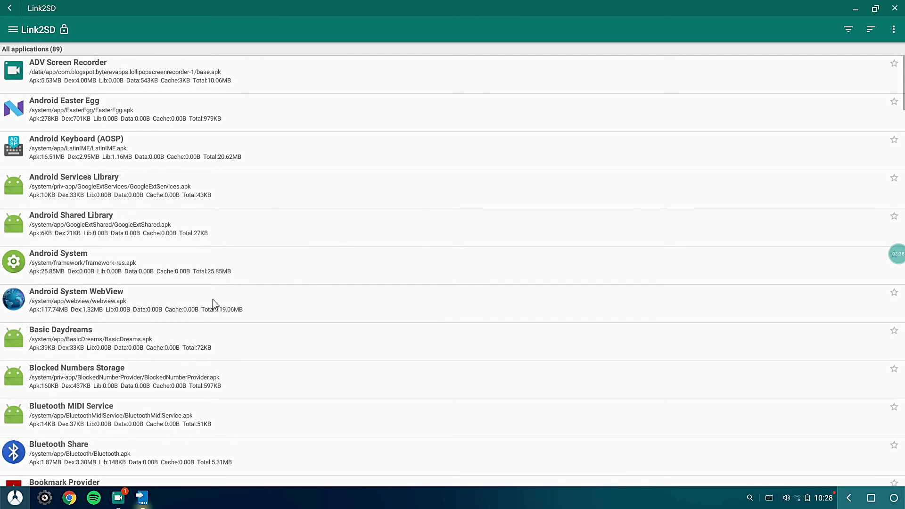
scroll(419, 273, down, 2)
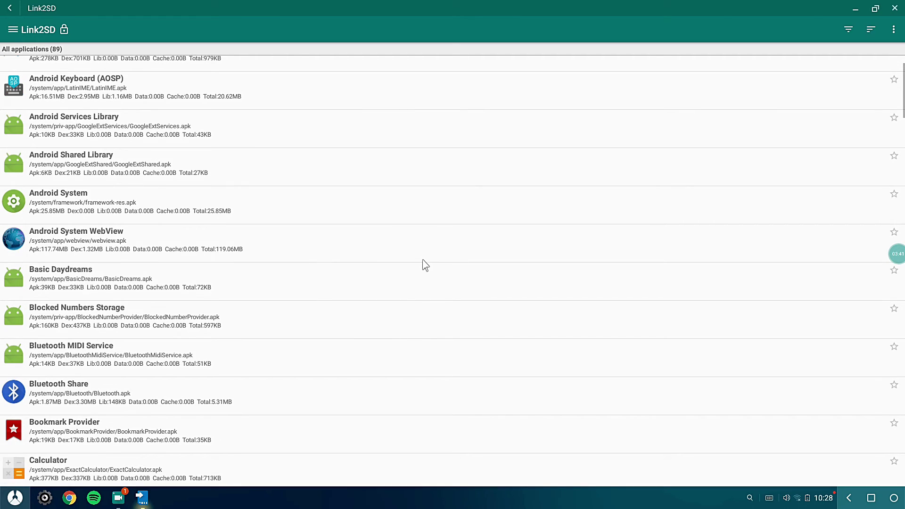
scroll(426, 265, down, 8)
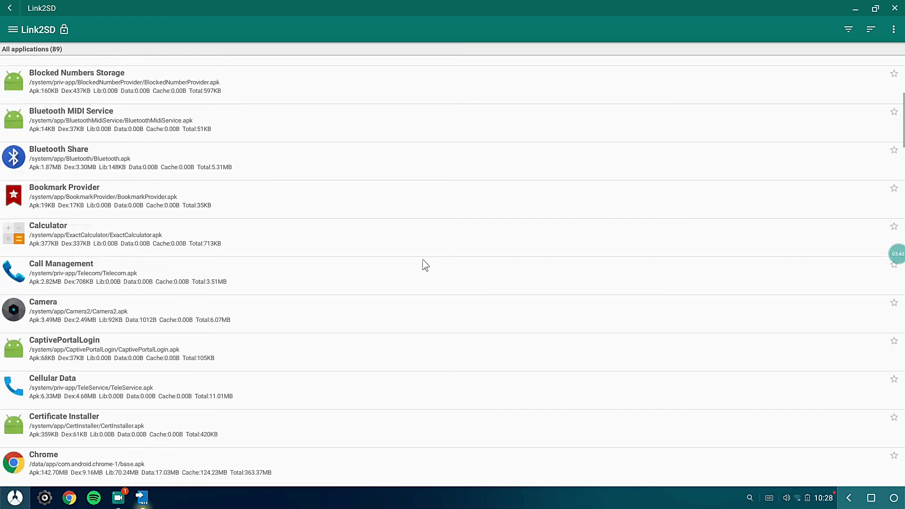
scroll(702, 302, down, 12)
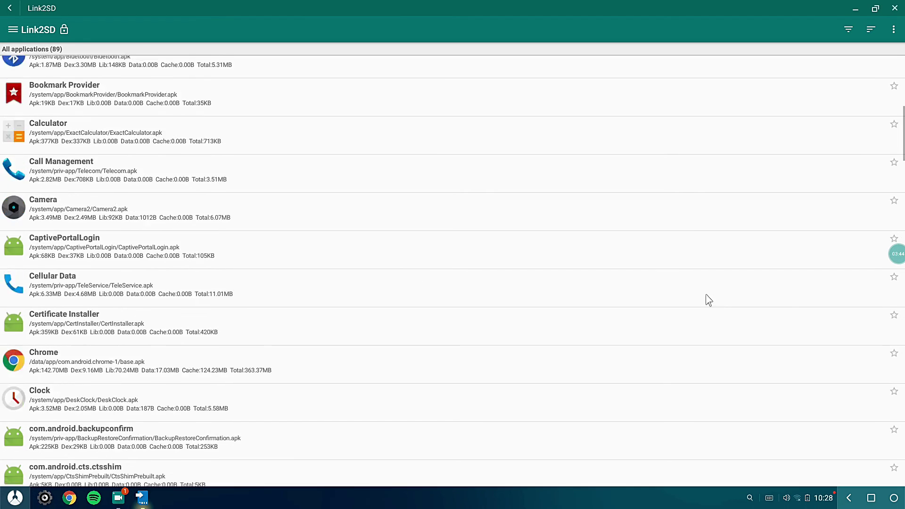
scroll(537, 295, down, 12)
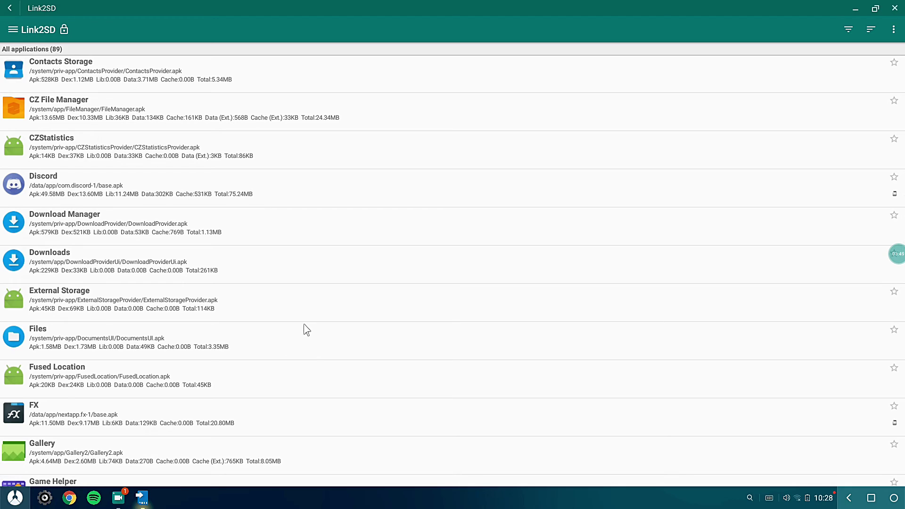
- Minimize Link2SD to reveal the desktop with My Computer, Recycle Bin and PUBG MOBILE
click(855, 9)
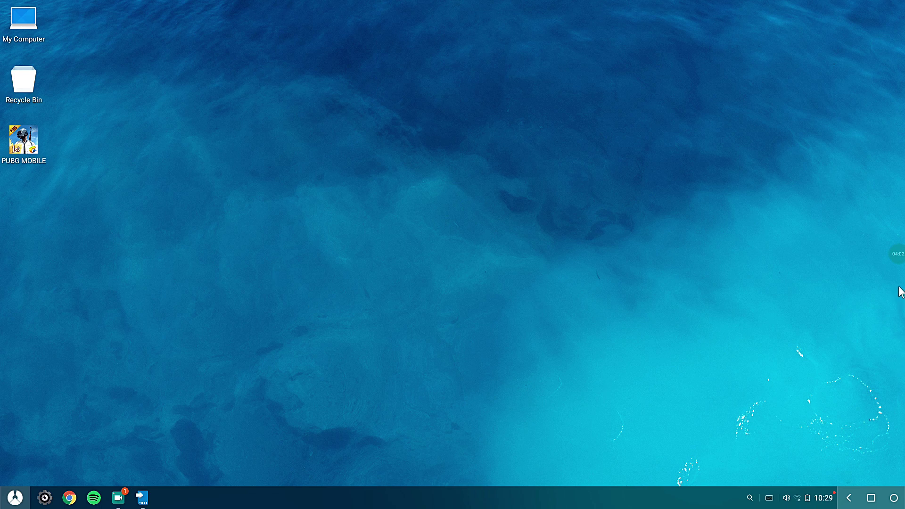
click(897, 262)
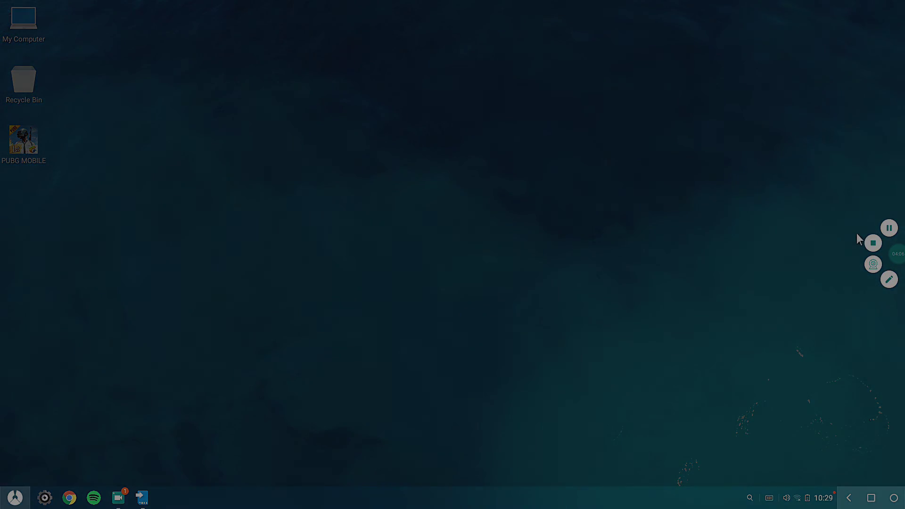